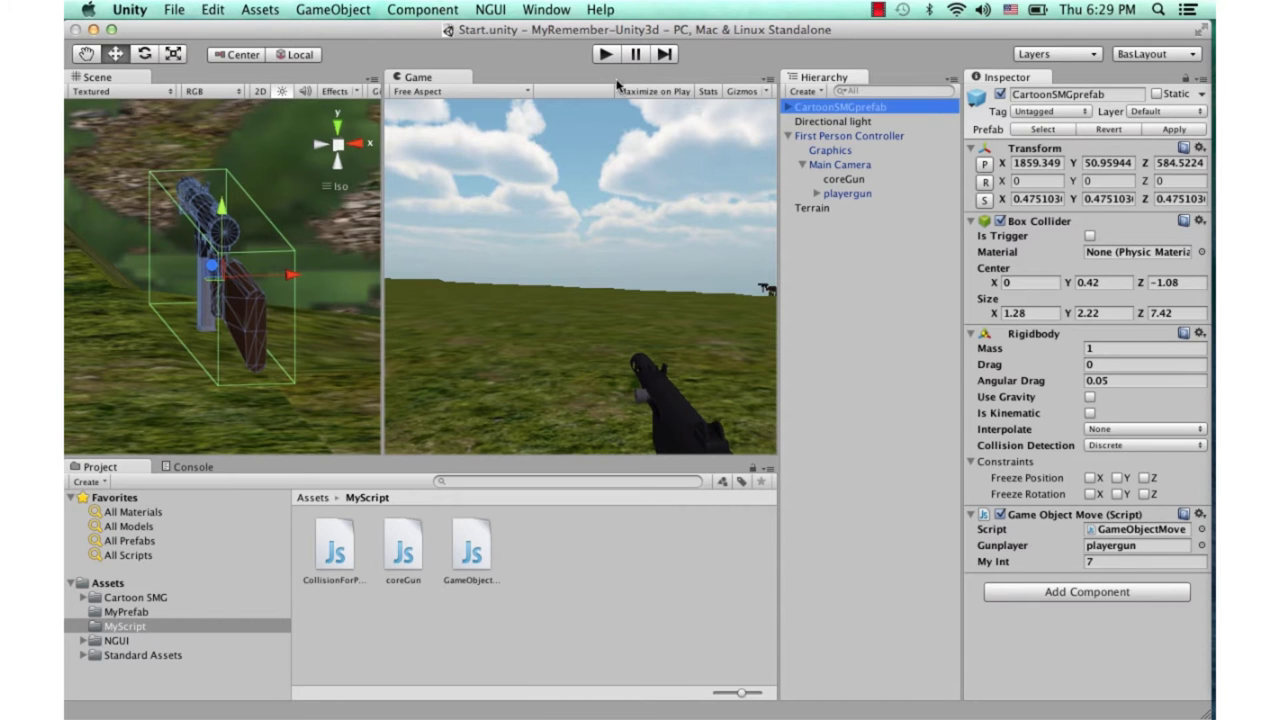
Enter play mode to test the SMG pickup in the FPS scene
click(608, 55)
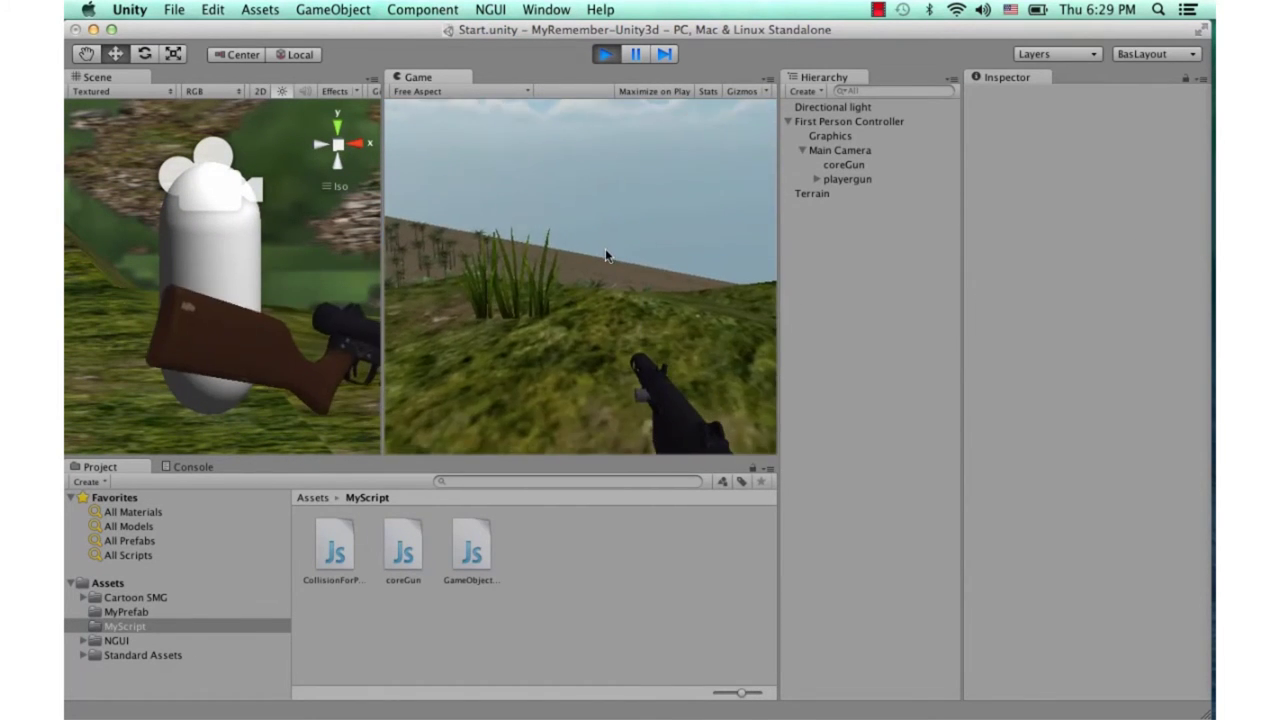
Exit play mode after walking the player into the CartoonSMGprefab pickup
click(604, 55)
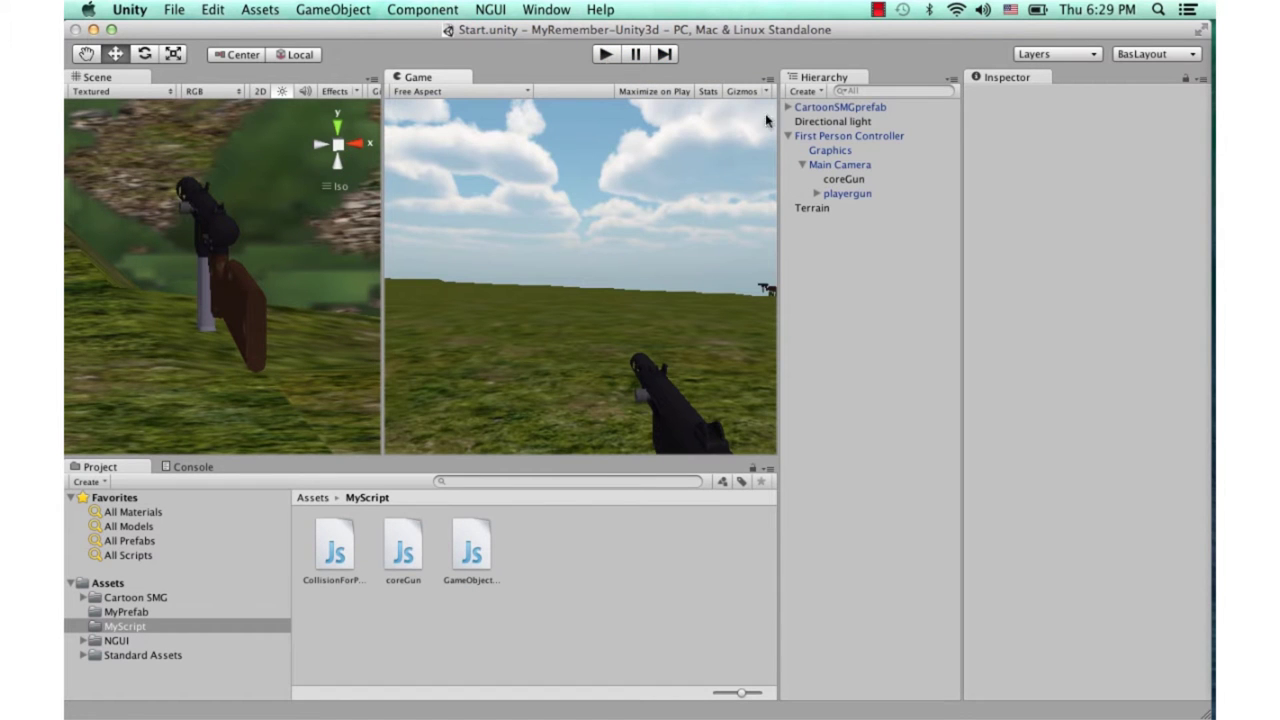
Open CartoonSMGprefab's GameObjectMove script in MonoDevelop from the Inspector
click(839, 110)
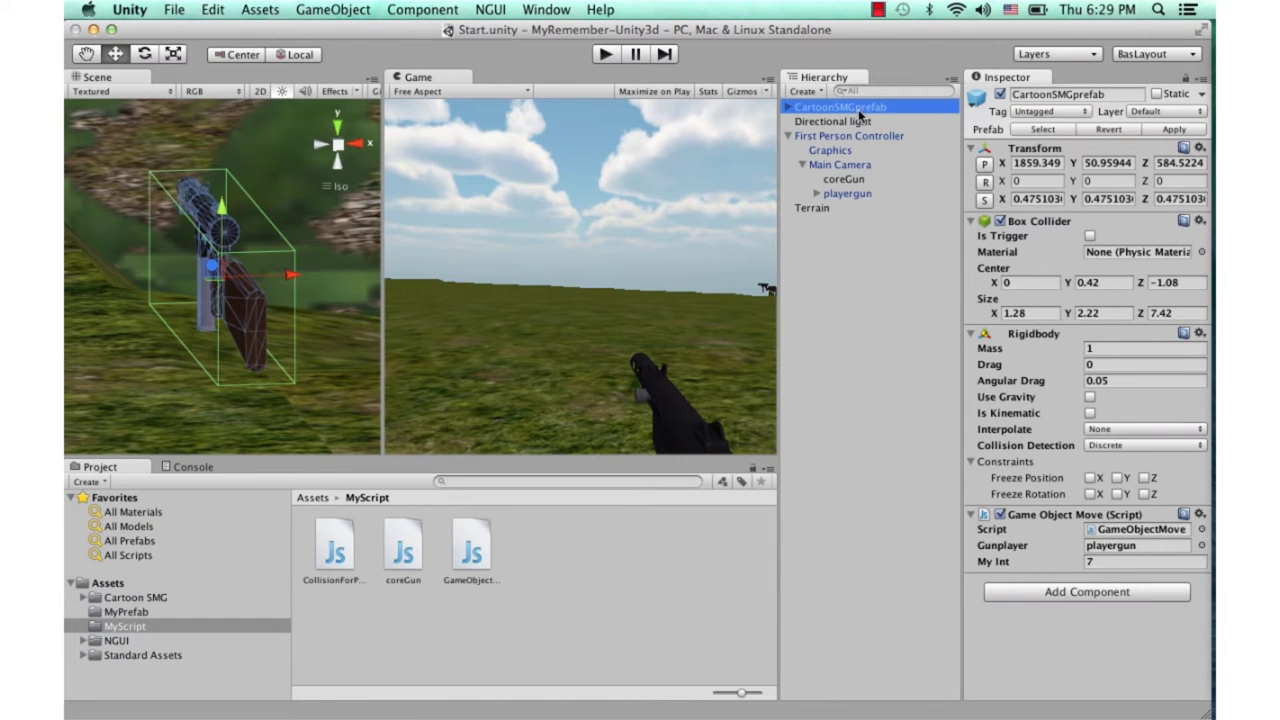
double_click(1128, 533)
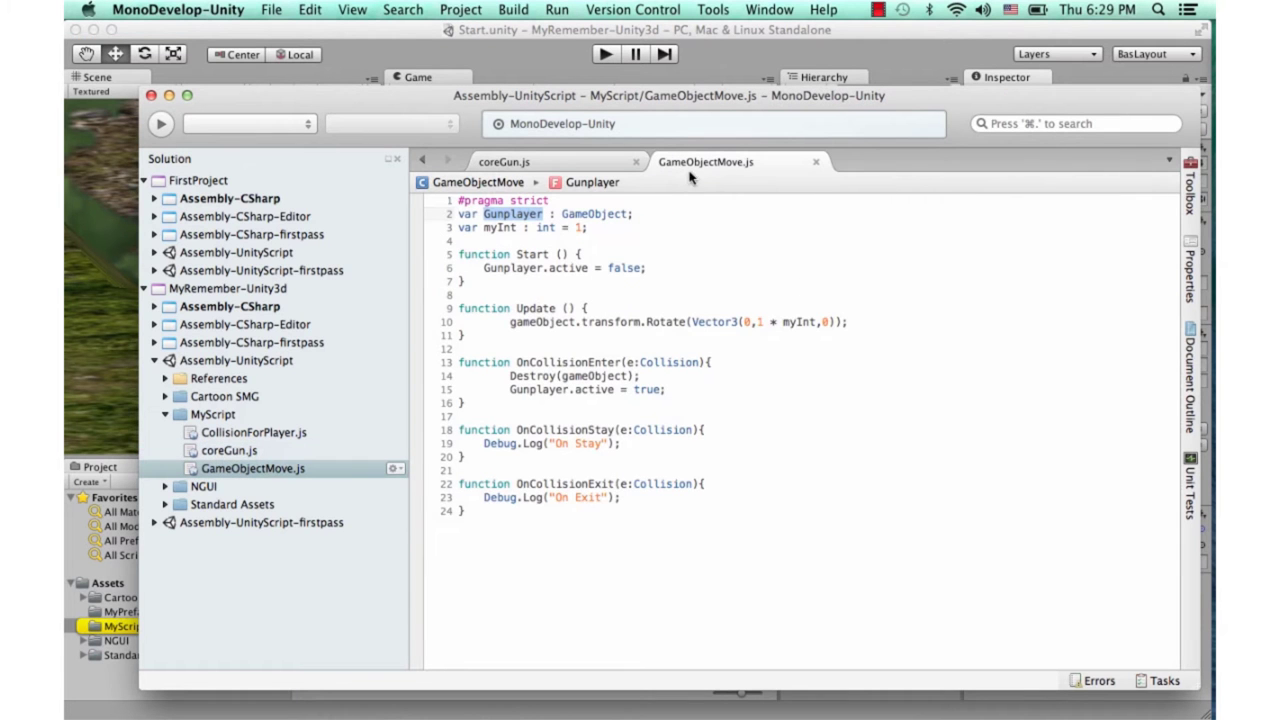
click(540, 296)
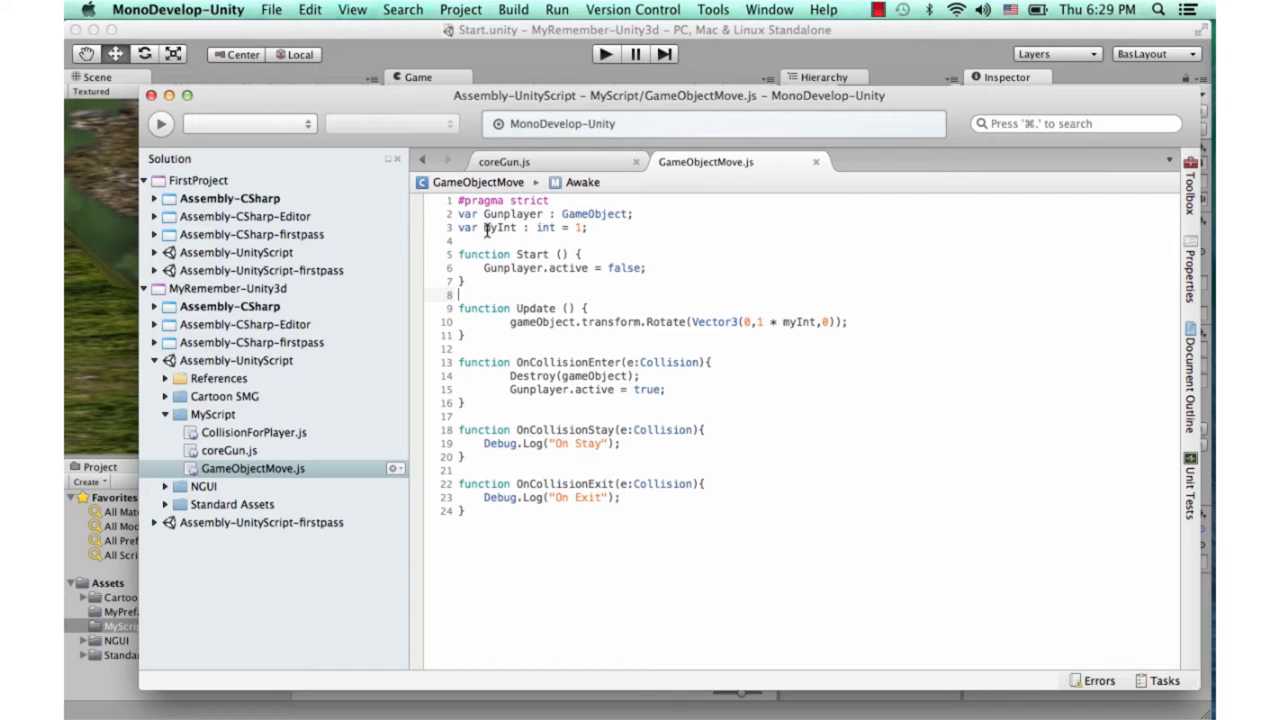
click(643, 214)
drag(643, 214, 452, 216)
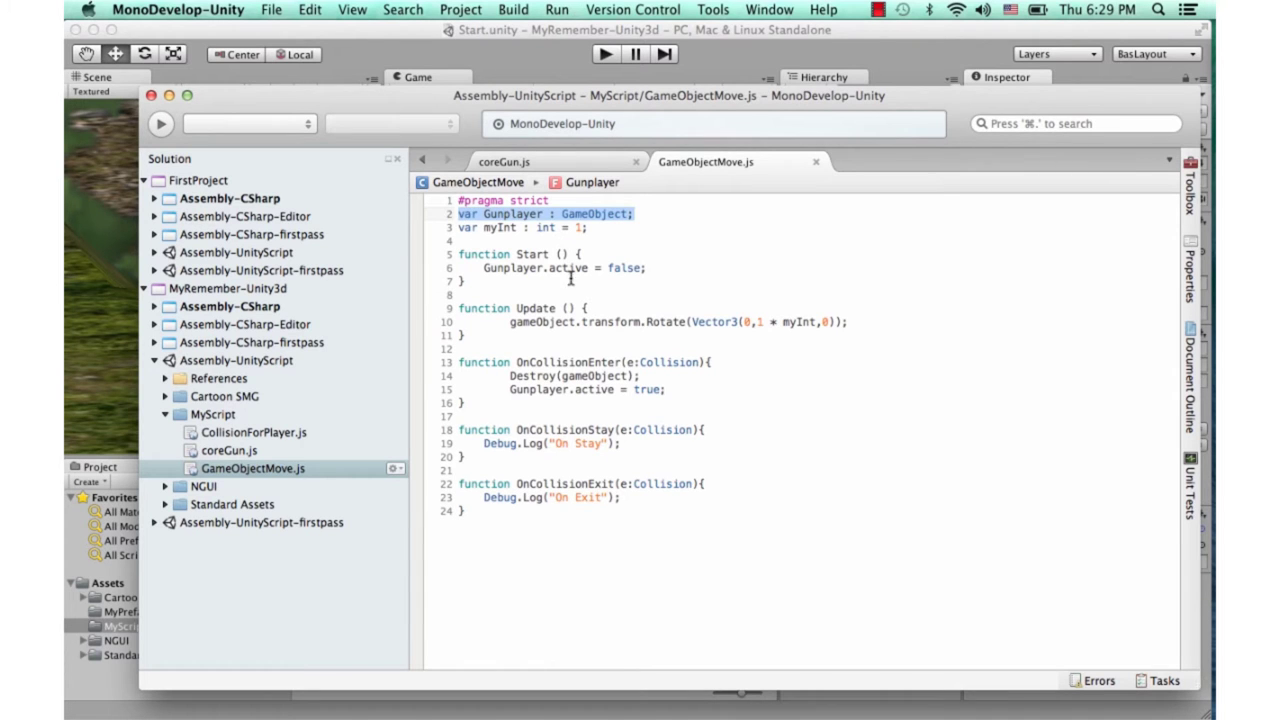
drag(672, 268, 482, 268)
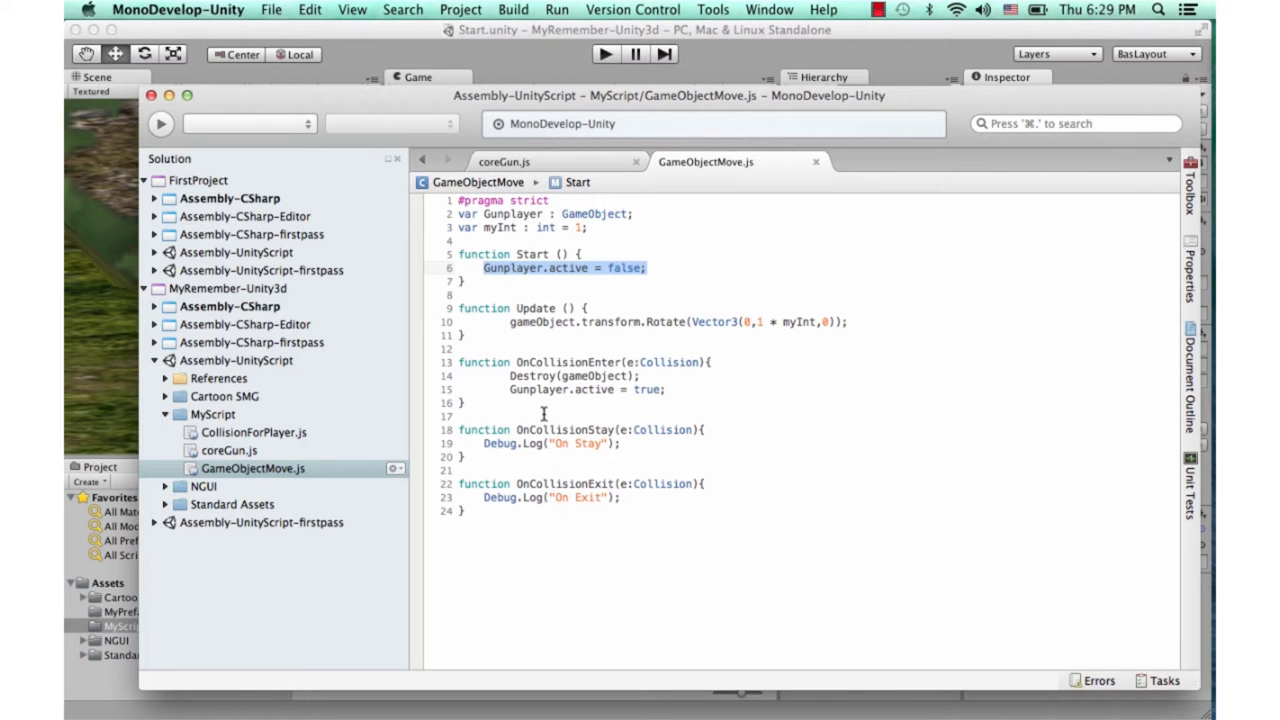
click(471, 348)
drag(471, 348, 566, 518)
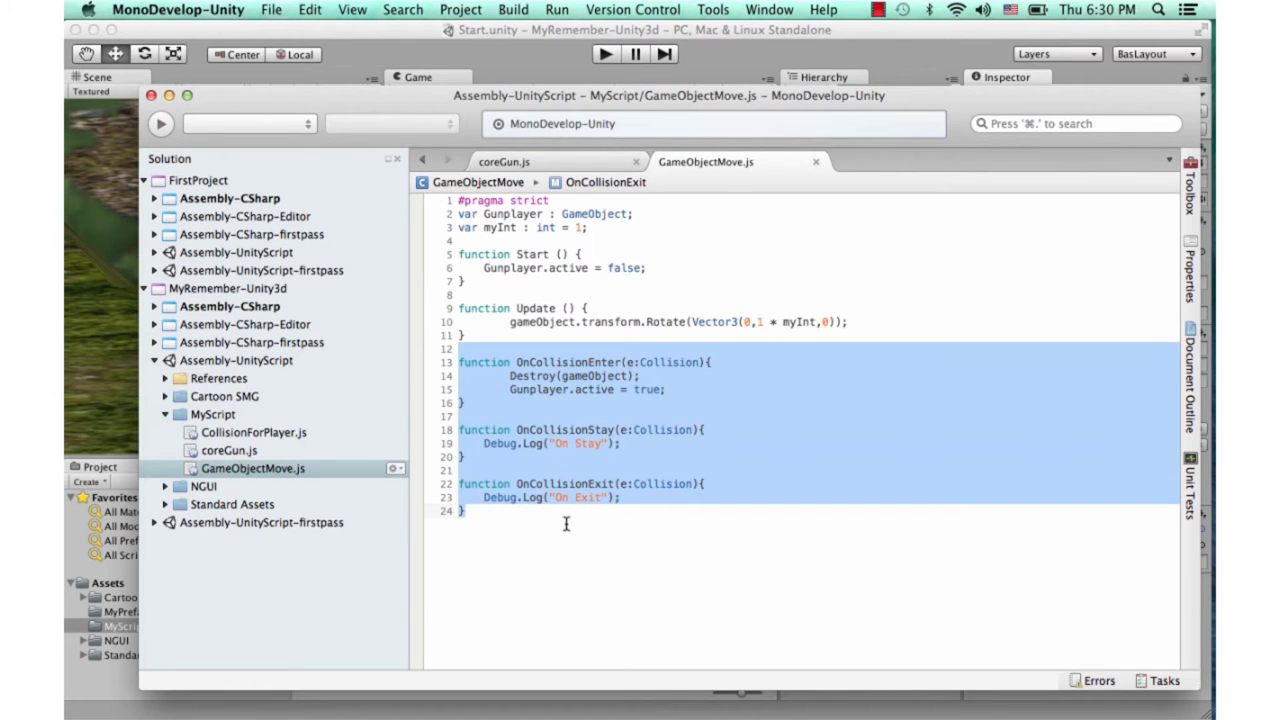
click(566, 520)
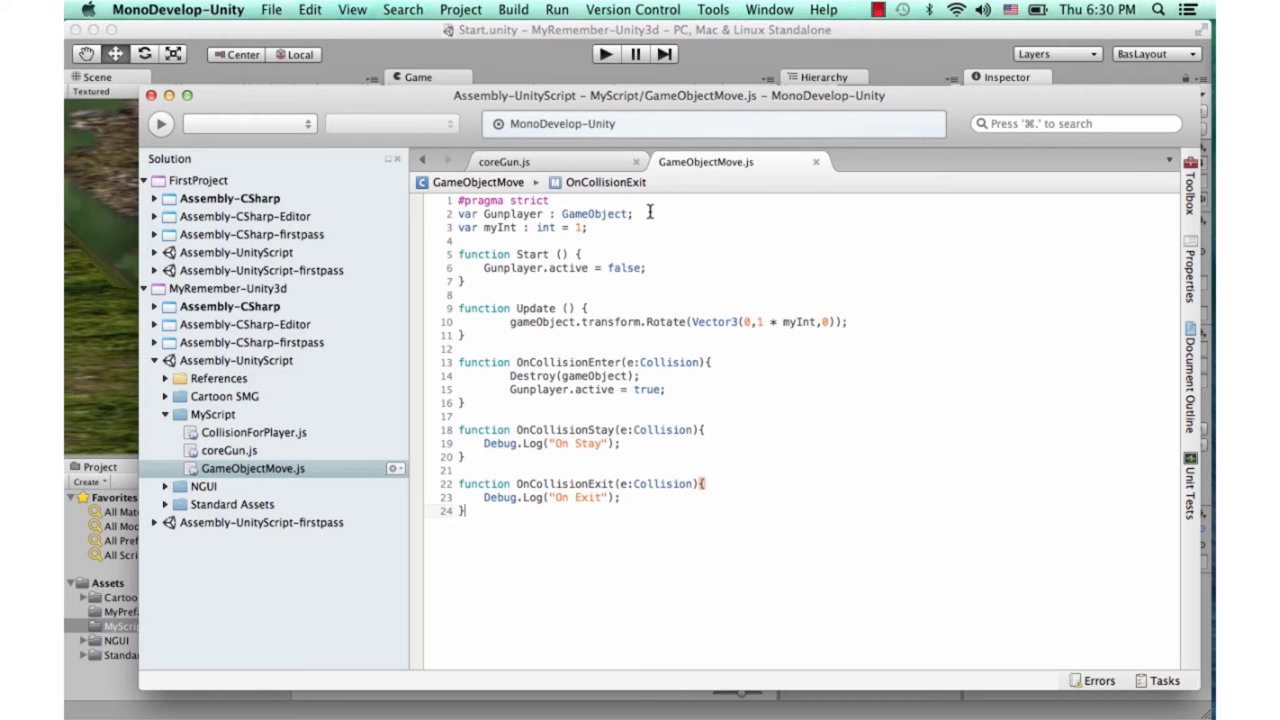
drag(640, 213, 457, 213)
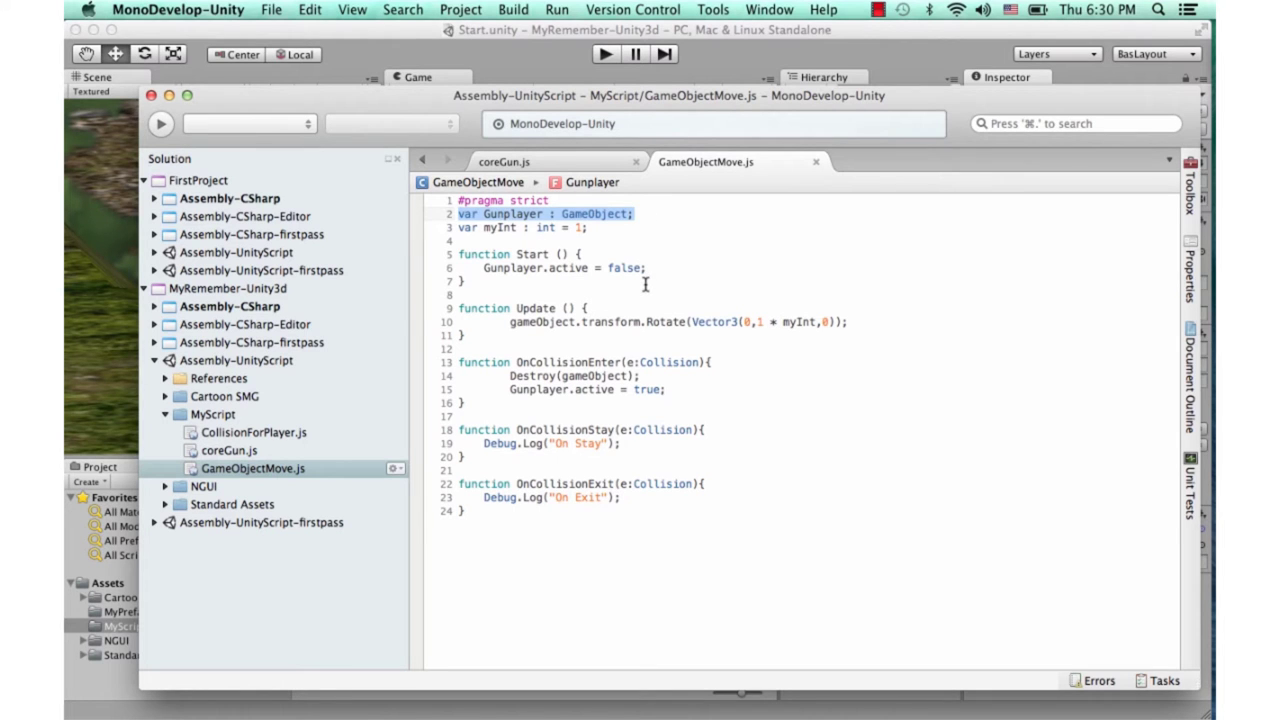
click(640, 227)
drag(646, 213, 458, 213)
drag(652, 268, 451, 262)
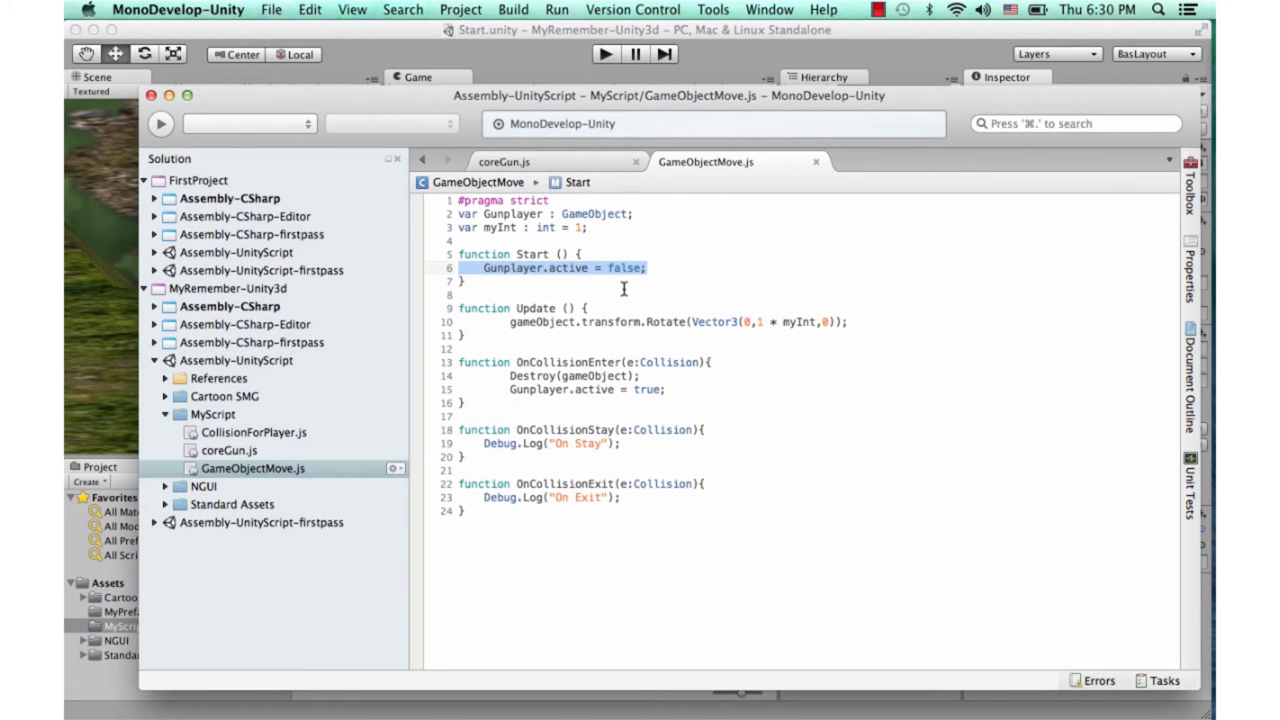
double_click(531, 213)
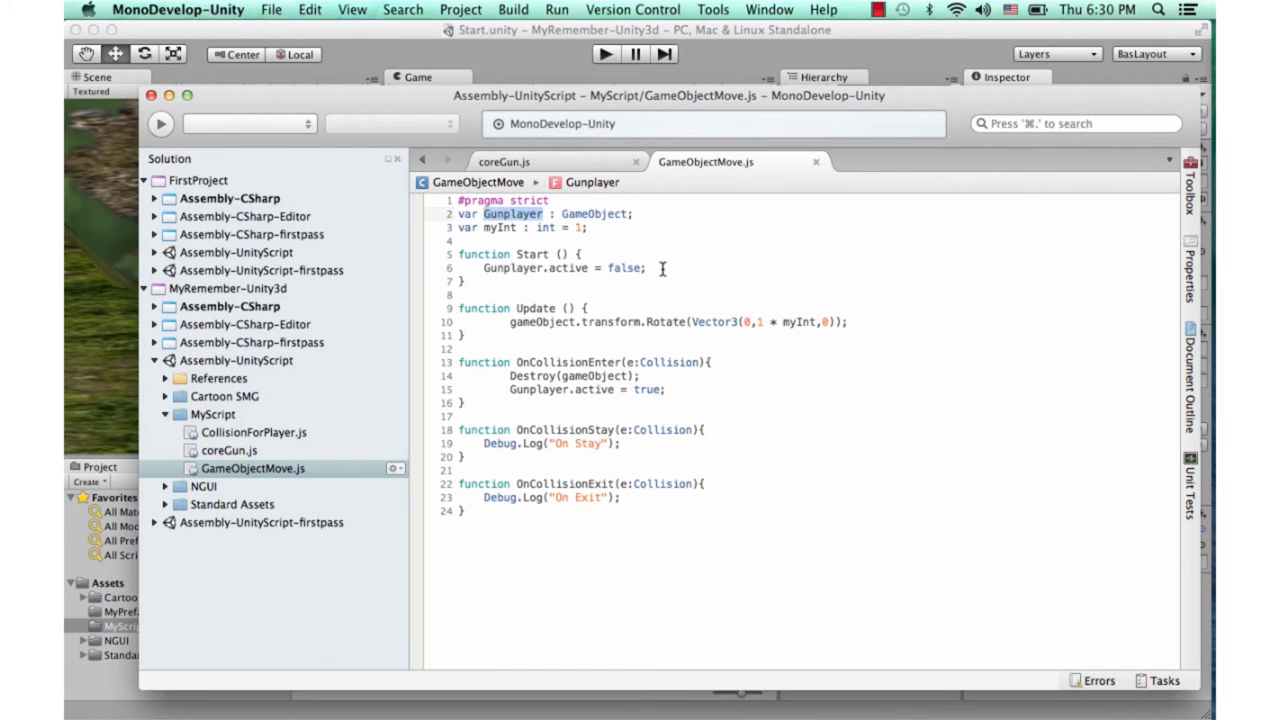
drag(663, 269, 470, 266)
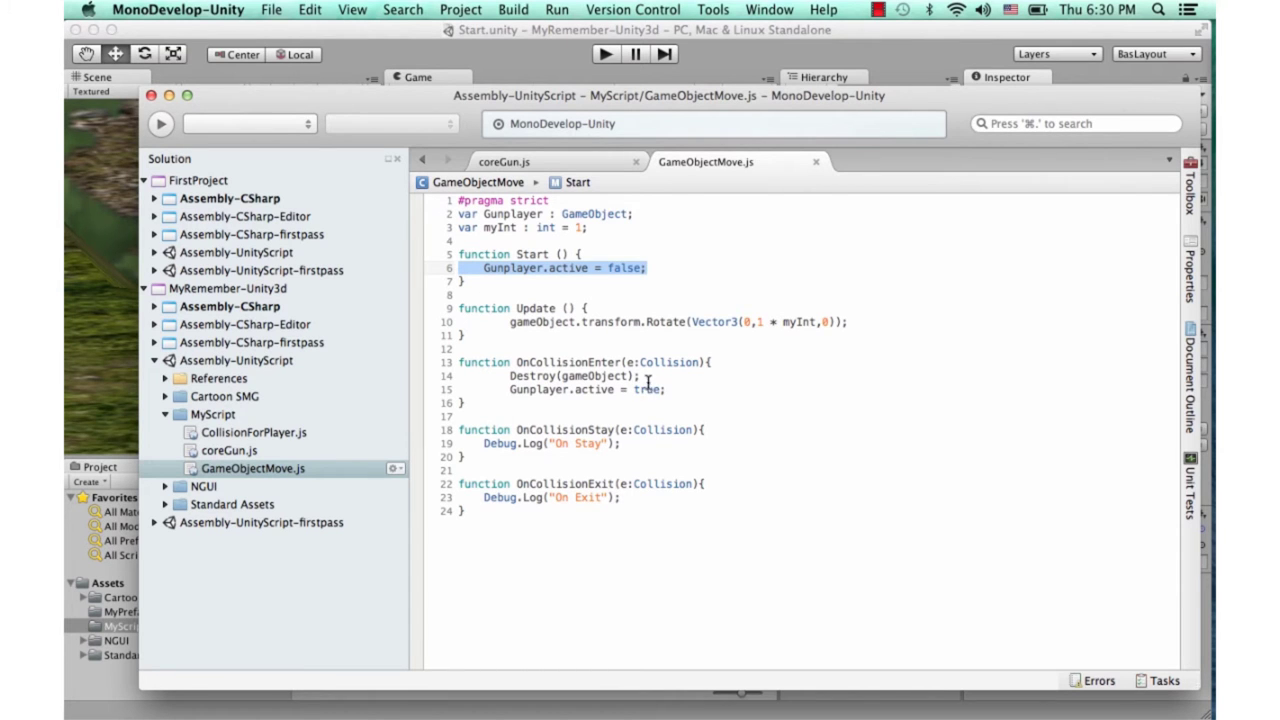
drag(525, 410, 447, 365)
click(537, 375)
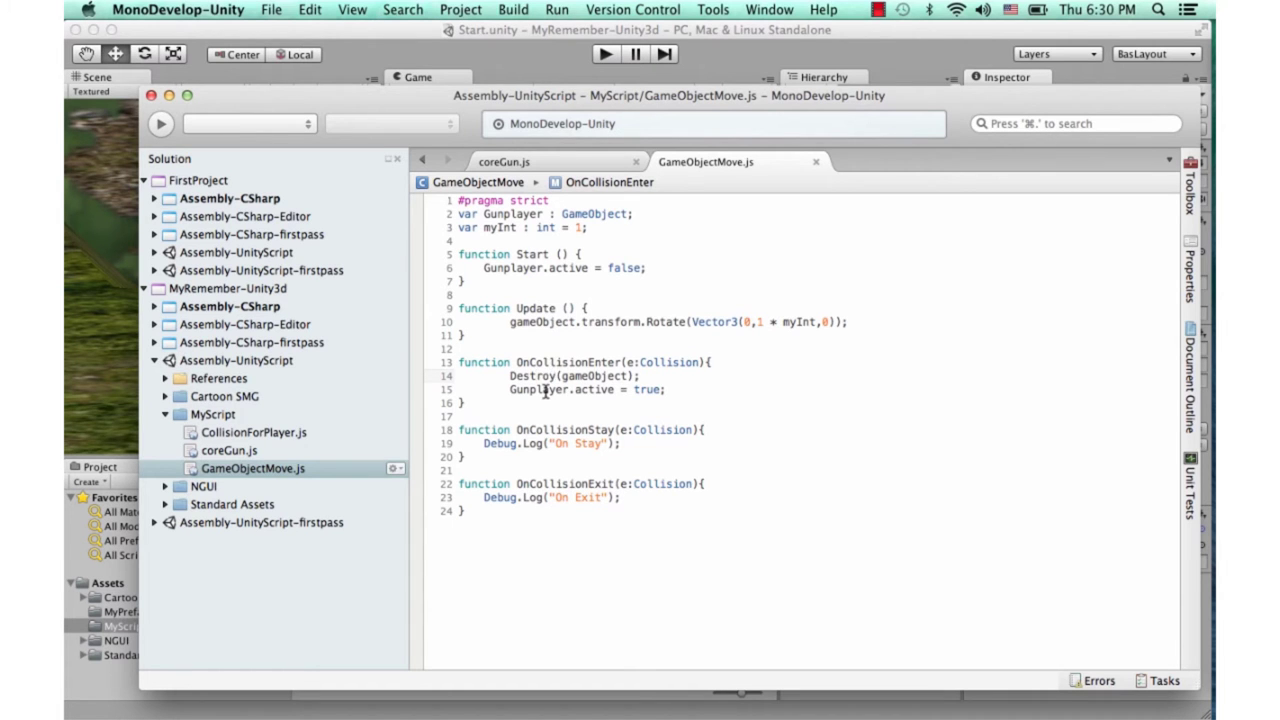
drag(545, 400, 443, 355)
click(538, 391)
click(510, 362)
drag(510, 362, 716, 362)
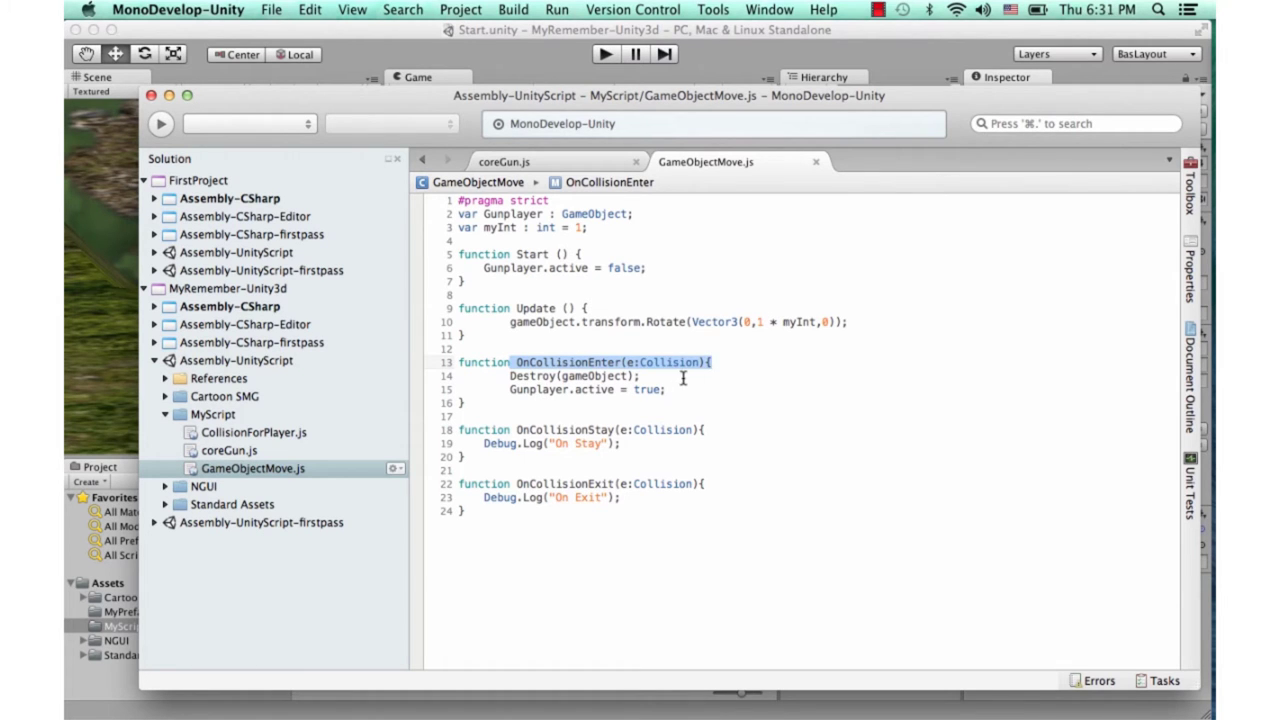
drag(673, 376, 511, 374)
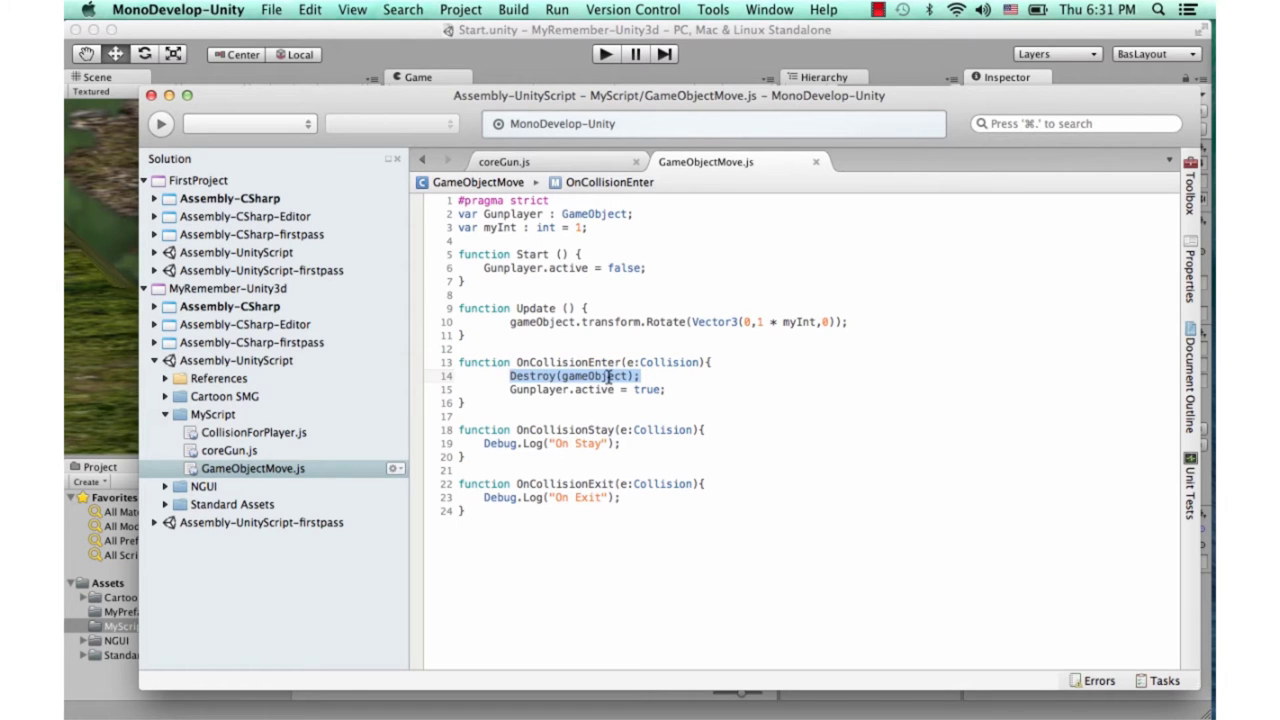
double_click(608, 376)
mouse_move(511, 389)
mouse_down()
mouse_move(670, 389)
mouse_move(509, 389)
mouse_up()
click(673, 388)
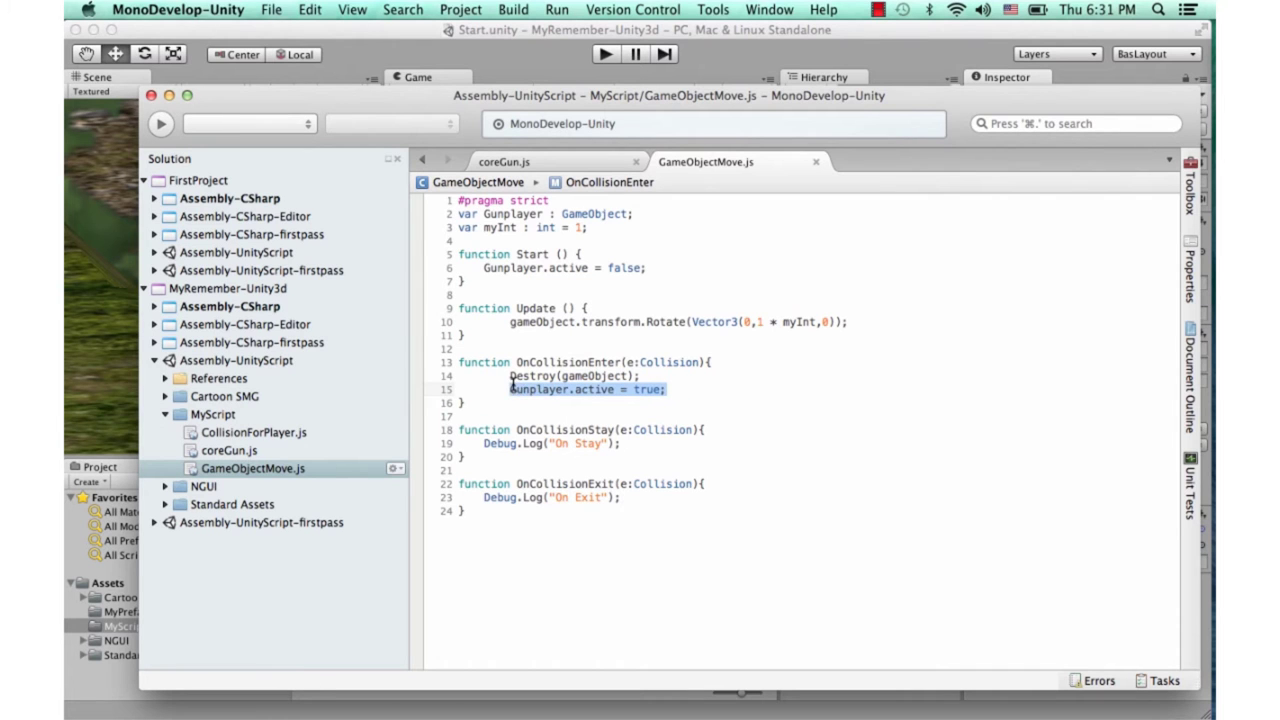
click(563, 407)
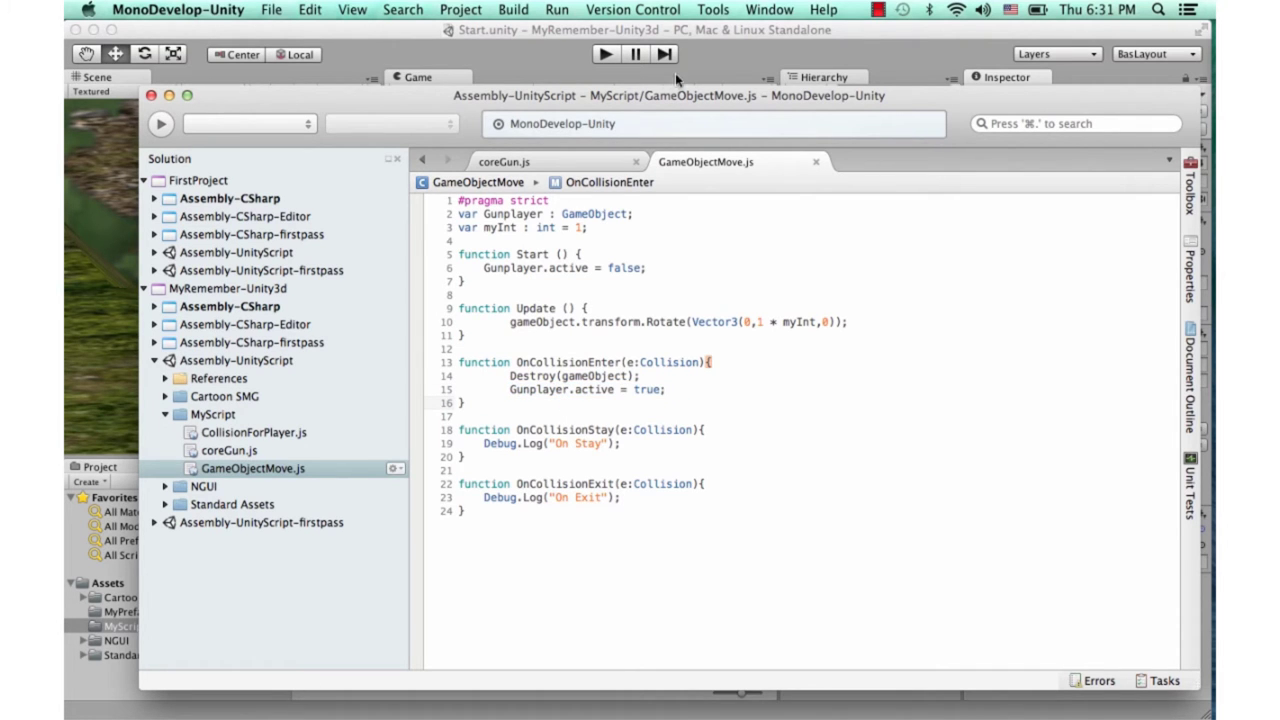
Back in Unity, inspect CartoonSMGprefab, Main Camera and playergun in the Inspector
click(712, 39)
click(808, 121)
click(816, 109)
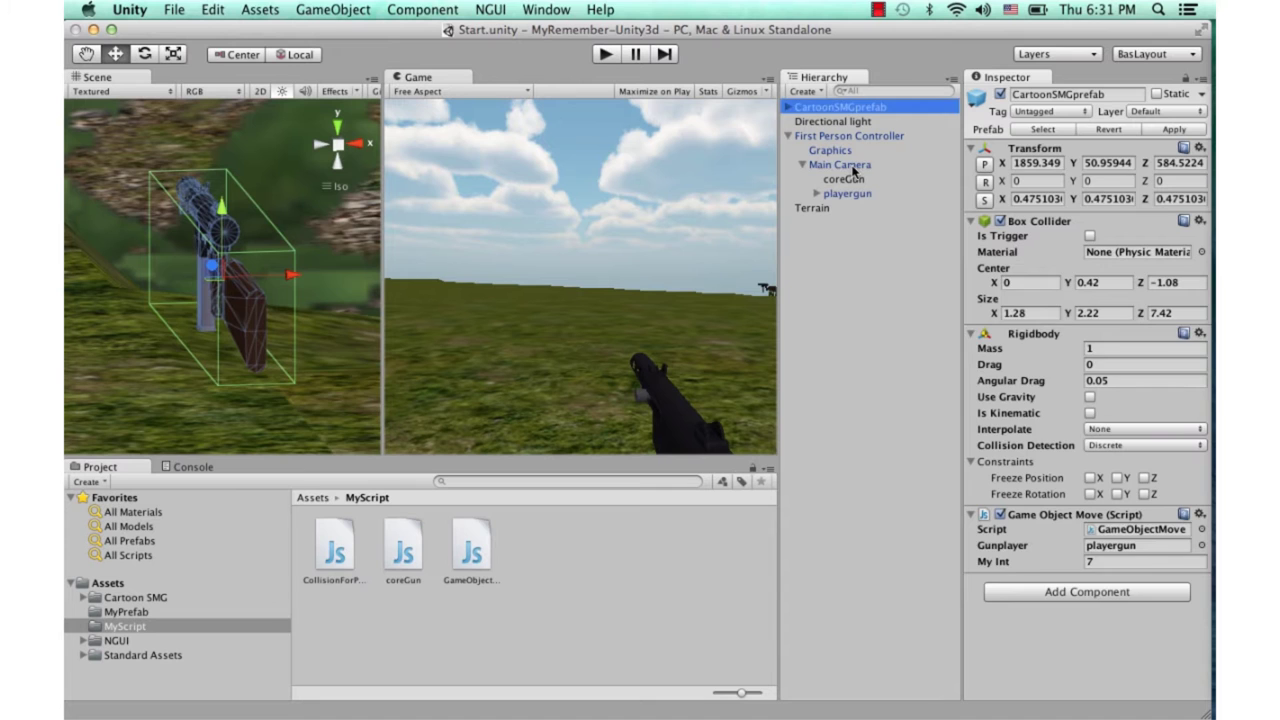
click(853, 167)
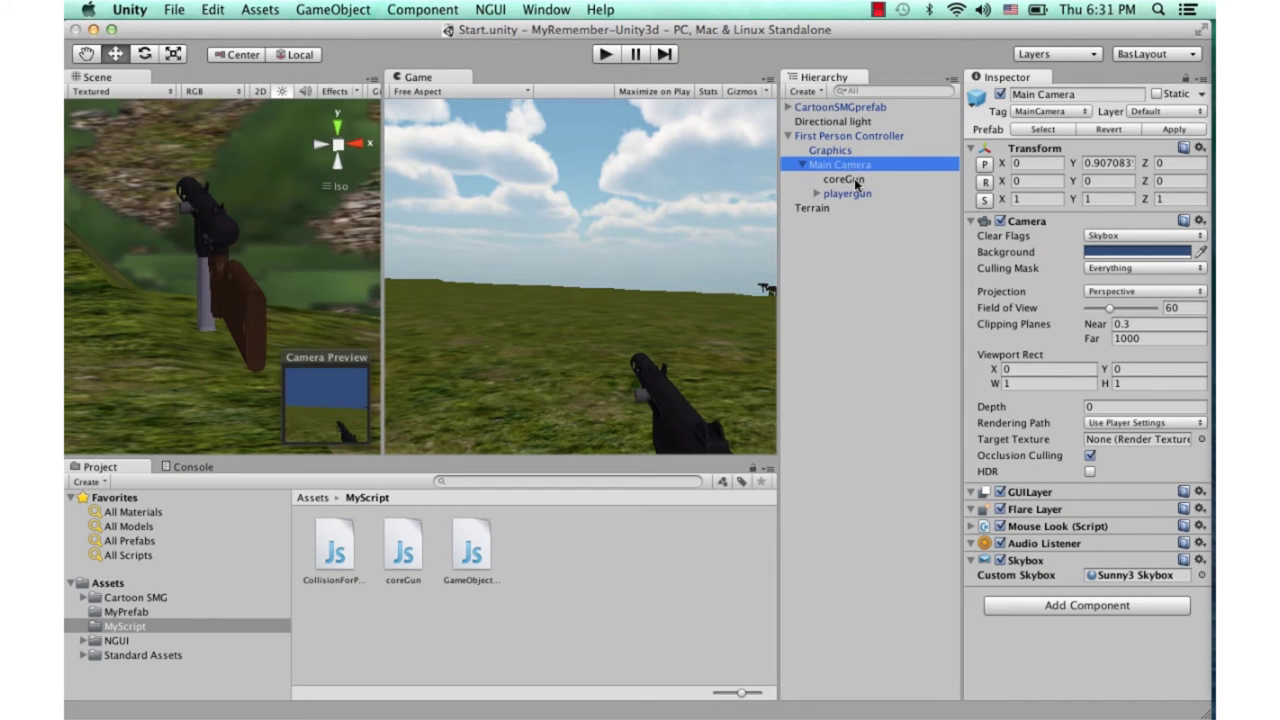
click(849, 193)
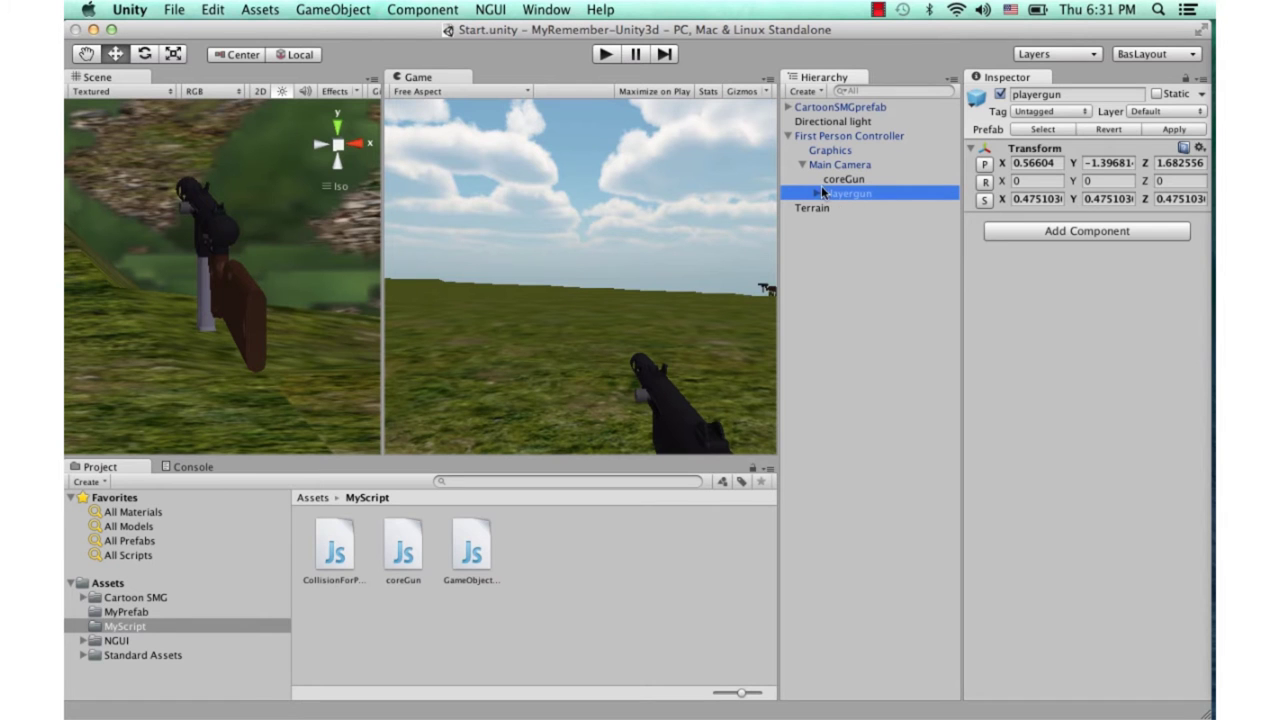
click(834, 108)
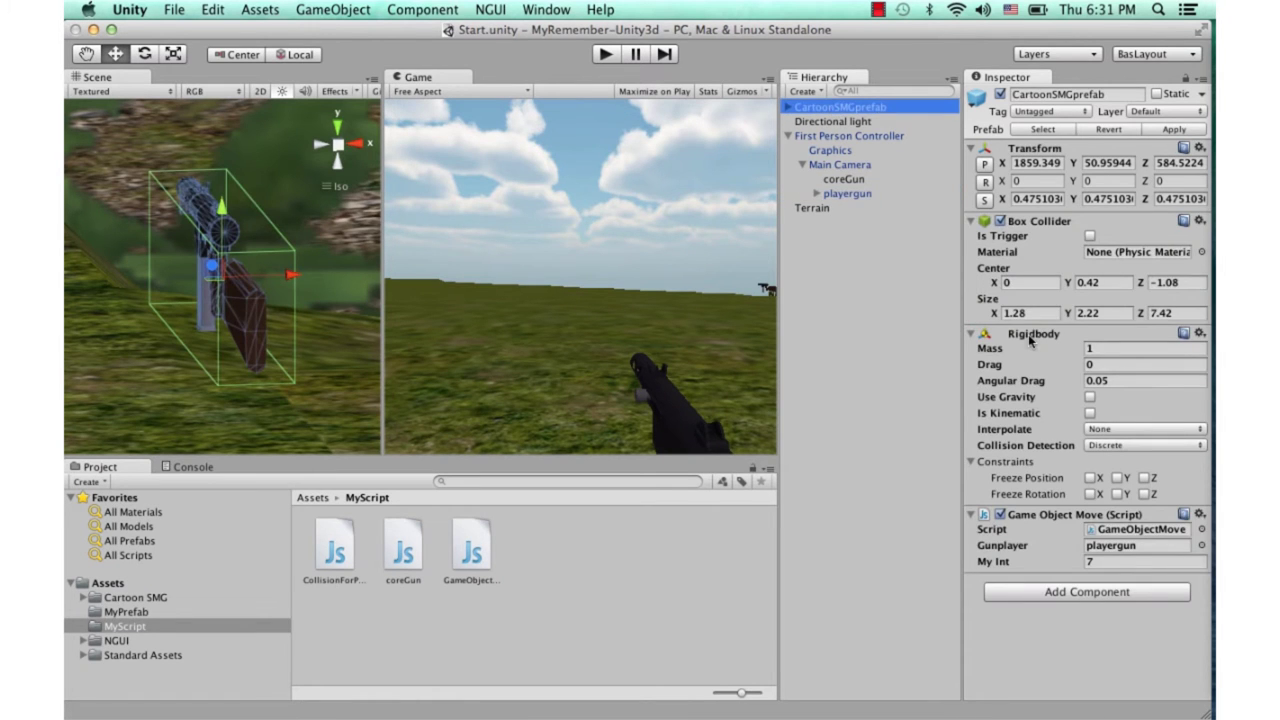
click(1064, 96)
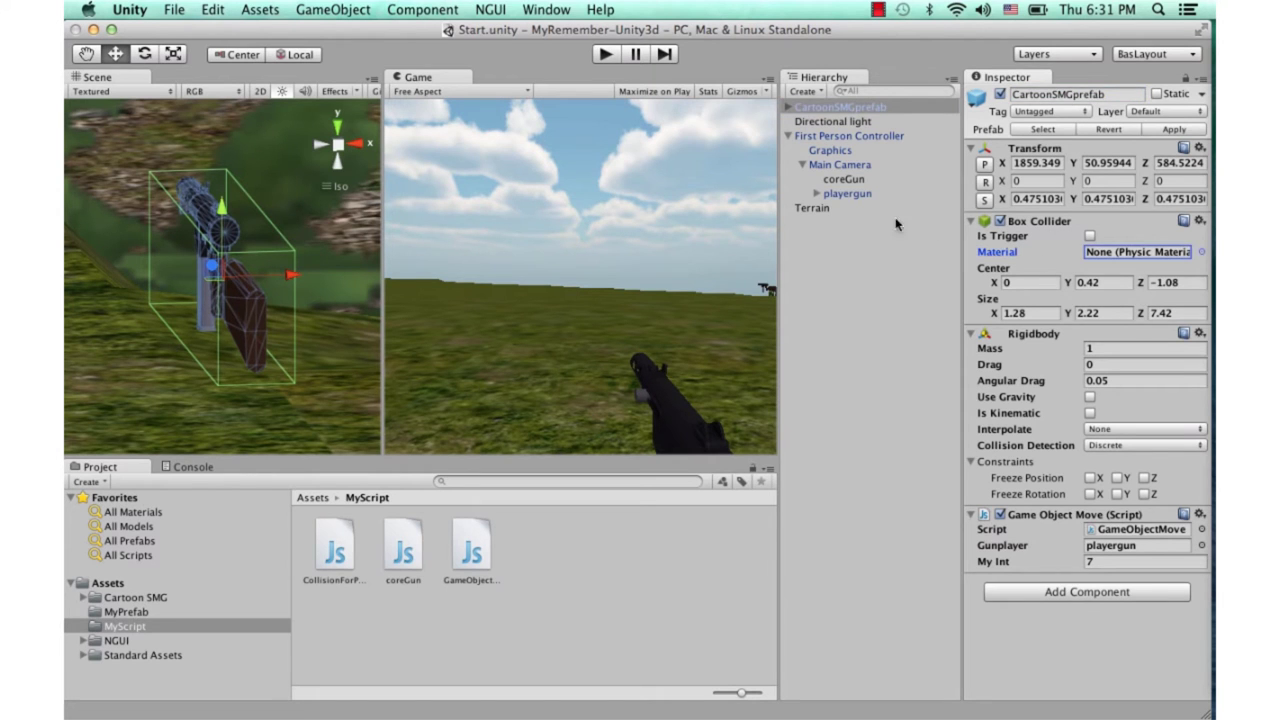
click(851, 195)
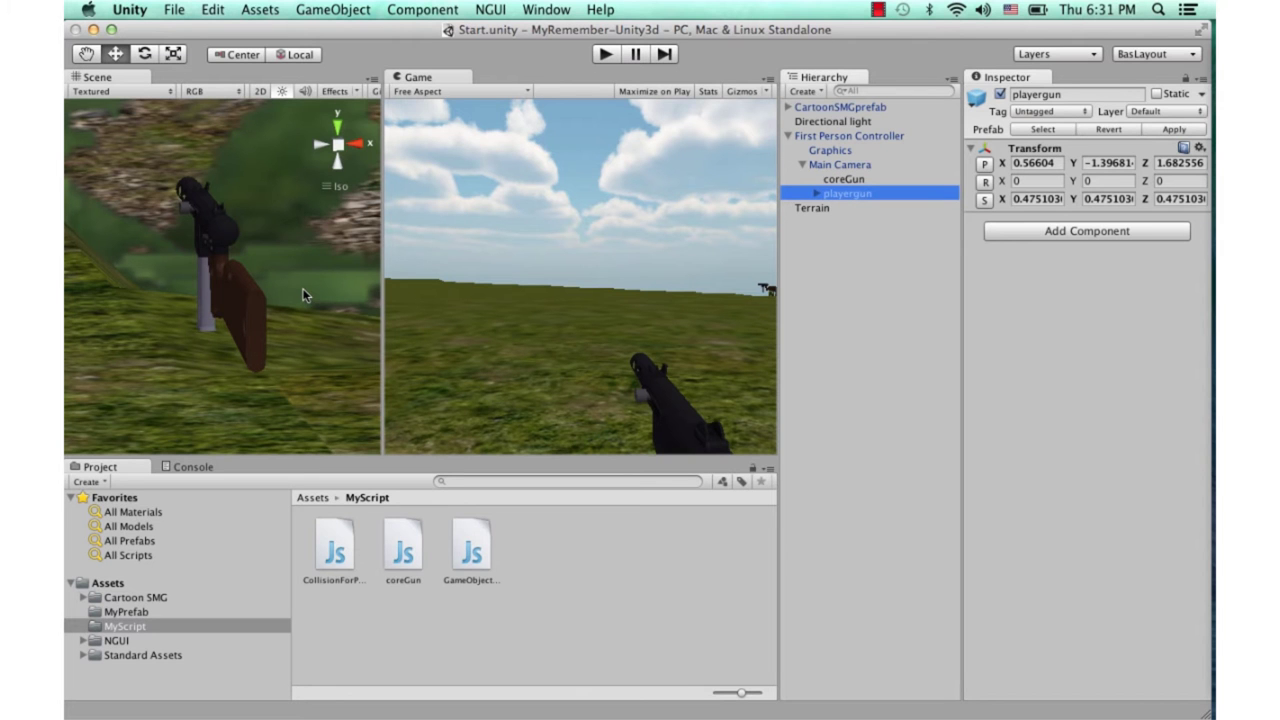
Move playergun to Z 1.635193 and raise it to Y about -1.257
scroll(304, 297, down, 5)
scroll(281, 285, up, 2)
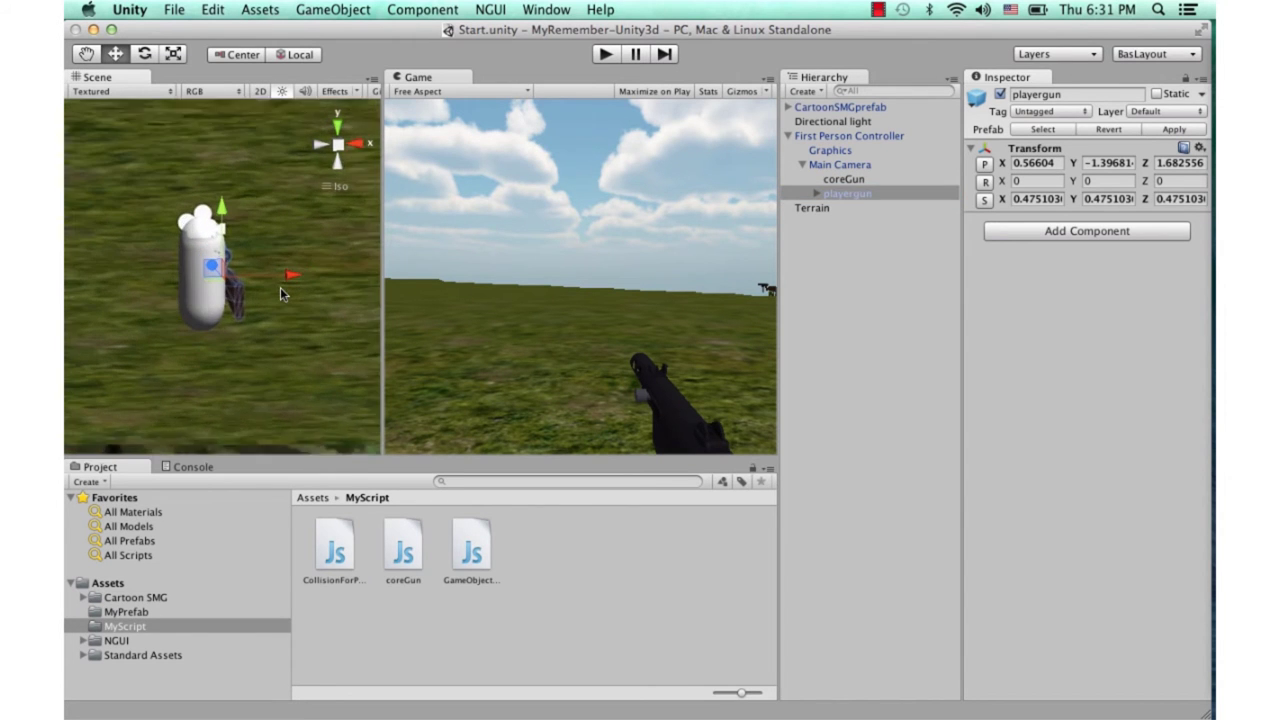
mouse_move(280, 287)
alt+mouse_down()
mouse_move(204, 305)
mouse_move(252, 303)
alt+mouse_up()
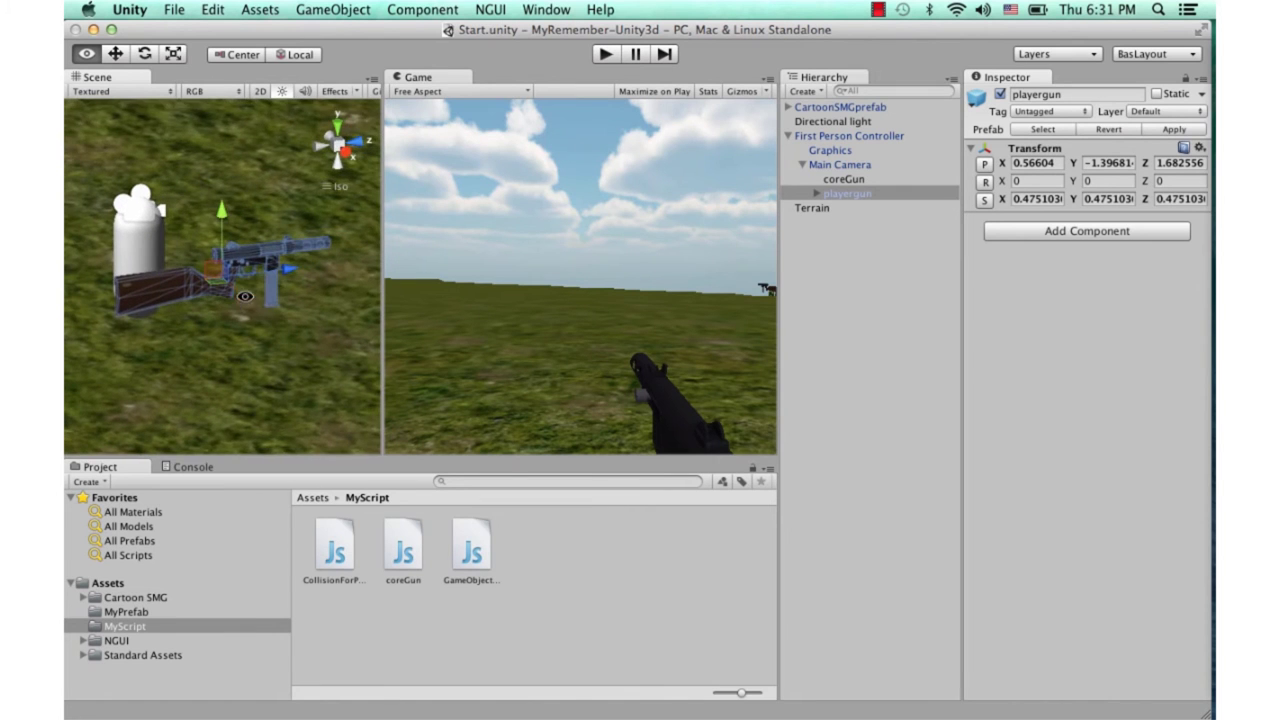
click(850, 192)
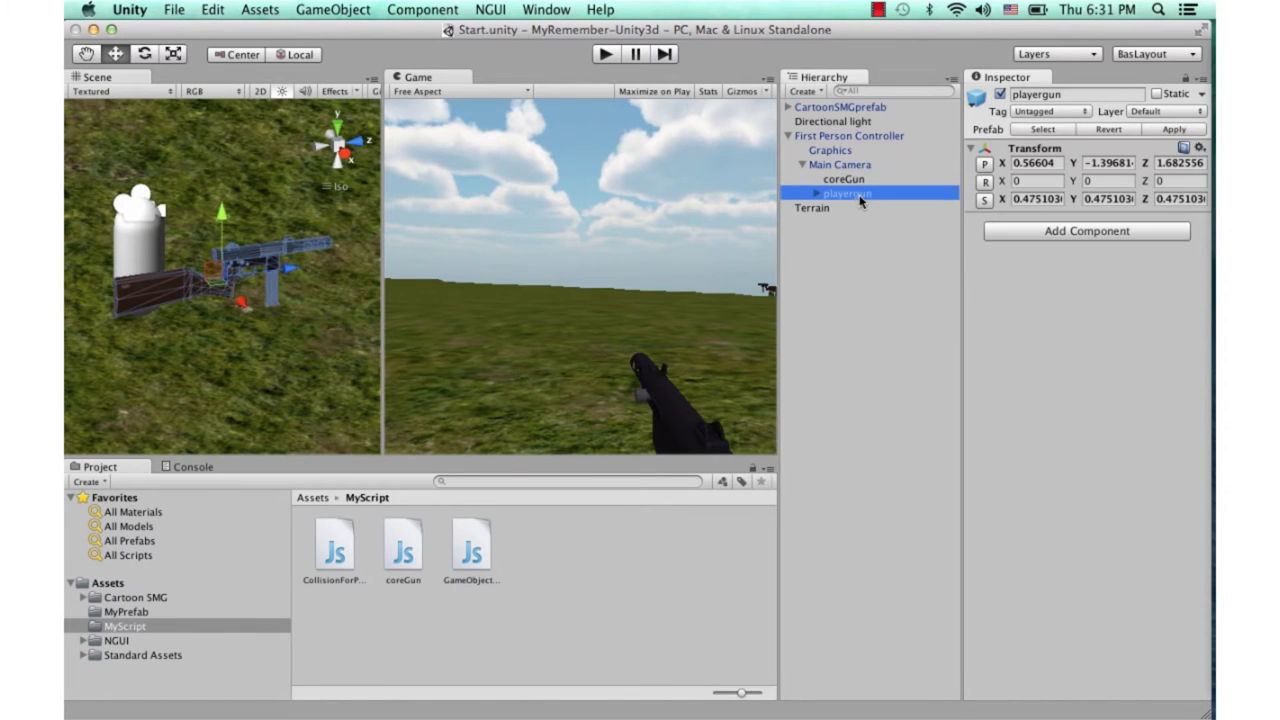
alt+right_drag(310, 243, 252, 278)
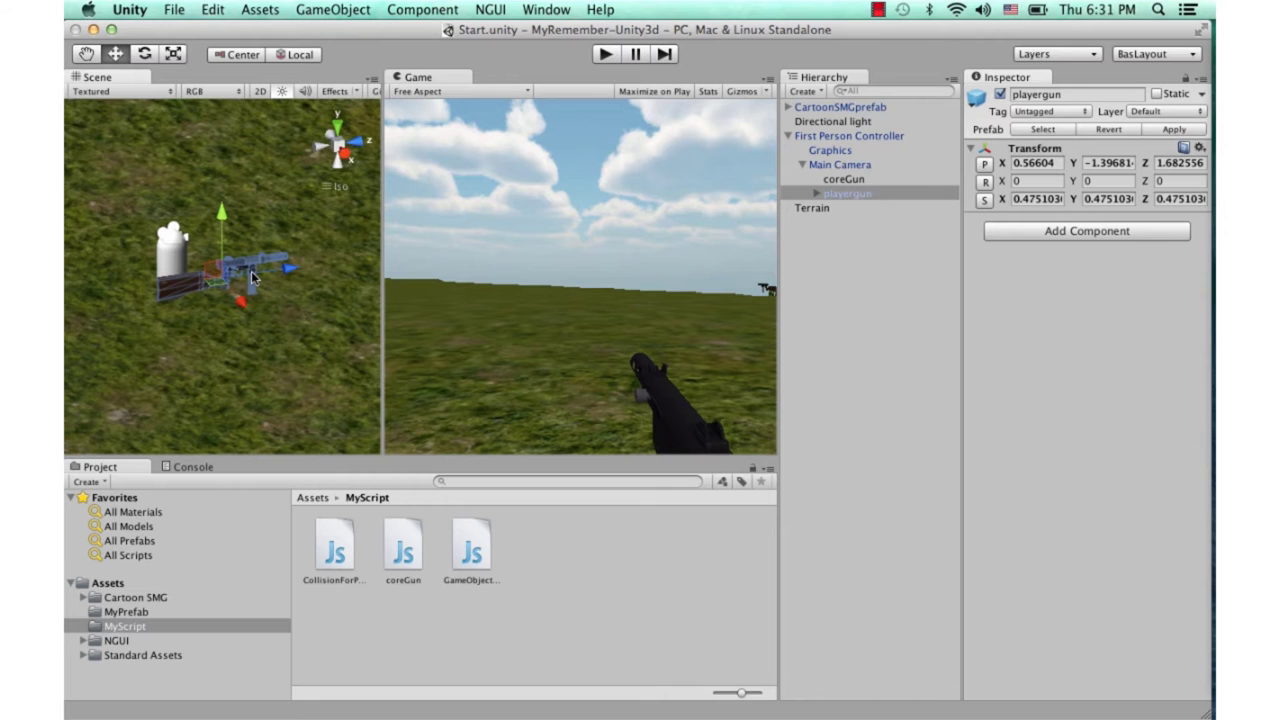
scroll(252, 278, up, 2)
scroll(252, 278, up, 2)
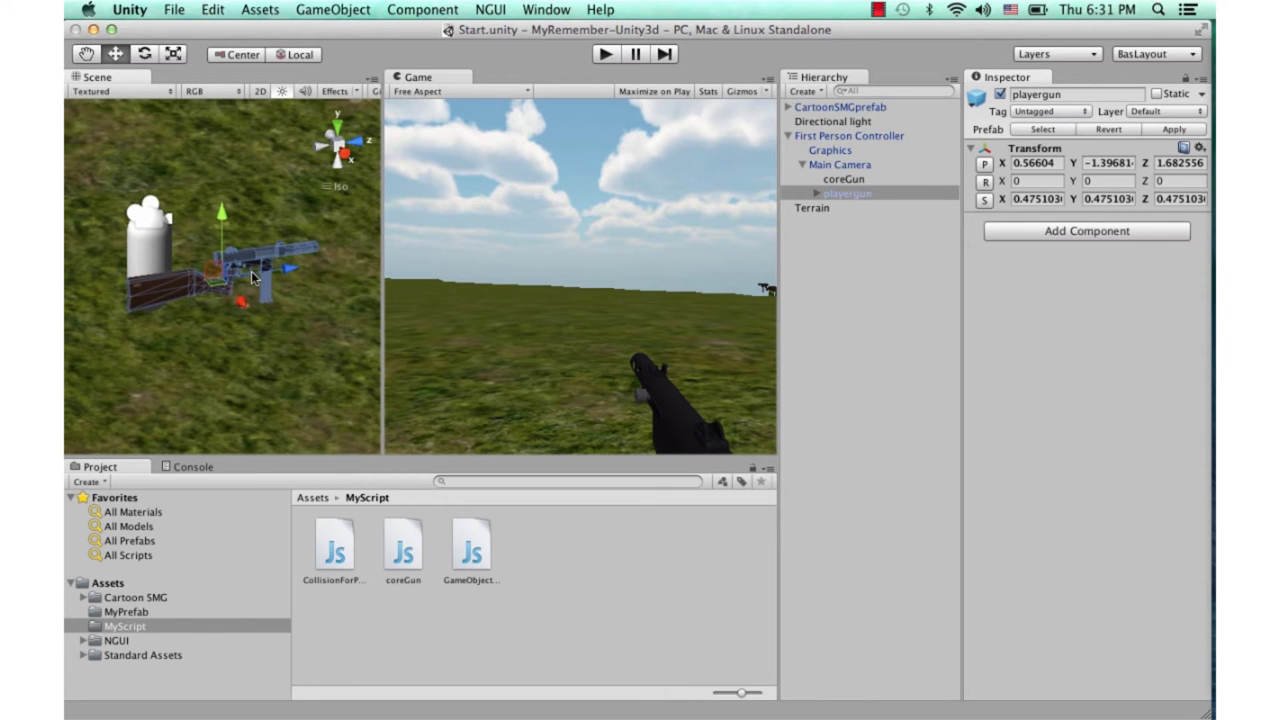
mouse_move(275, 270)
mouse_down()
mouse_move(252, 278)
mouse_move(249, 220)
mouse_up()
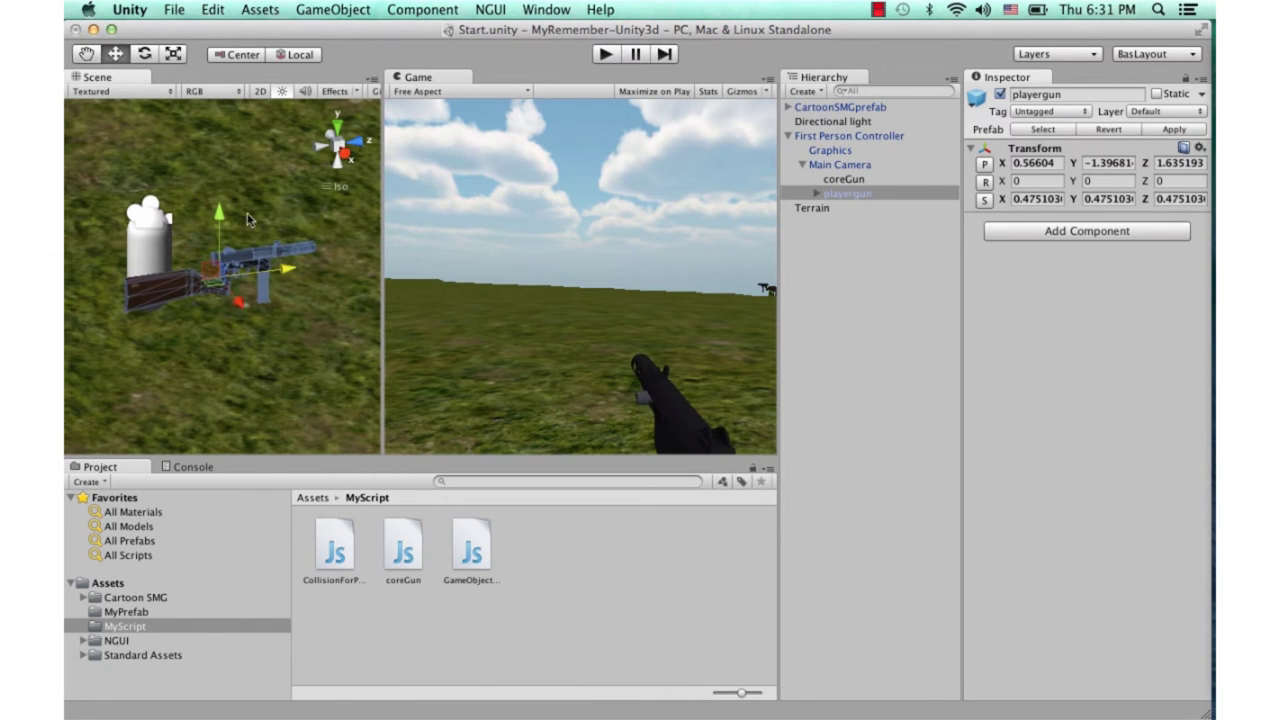
mouse_move(222, 226)
mouse_down()
mouse_move(223, 210)
mouse_move(224, 232)
mouse_up()
drag(225, 212, 232, 217)
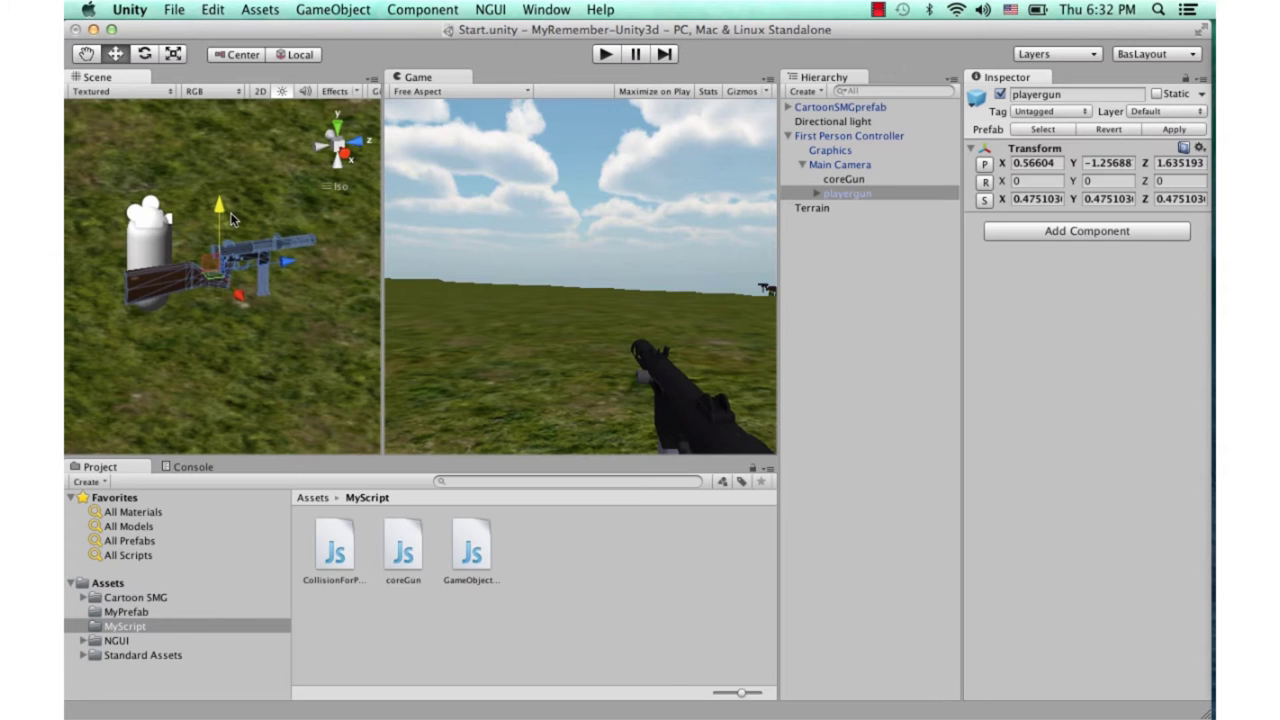
click(856, 178)
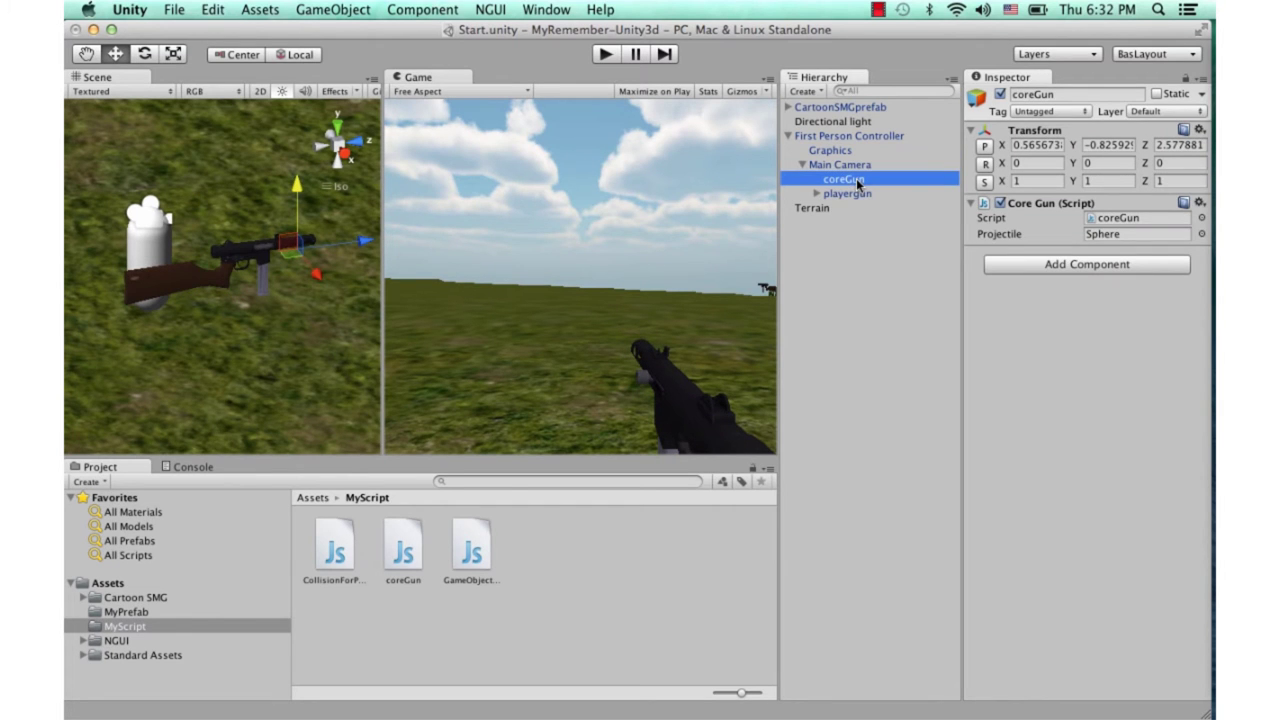
Drag coreGun along its Z axis and raise it slightly to sit at the gun
click(355, 10)
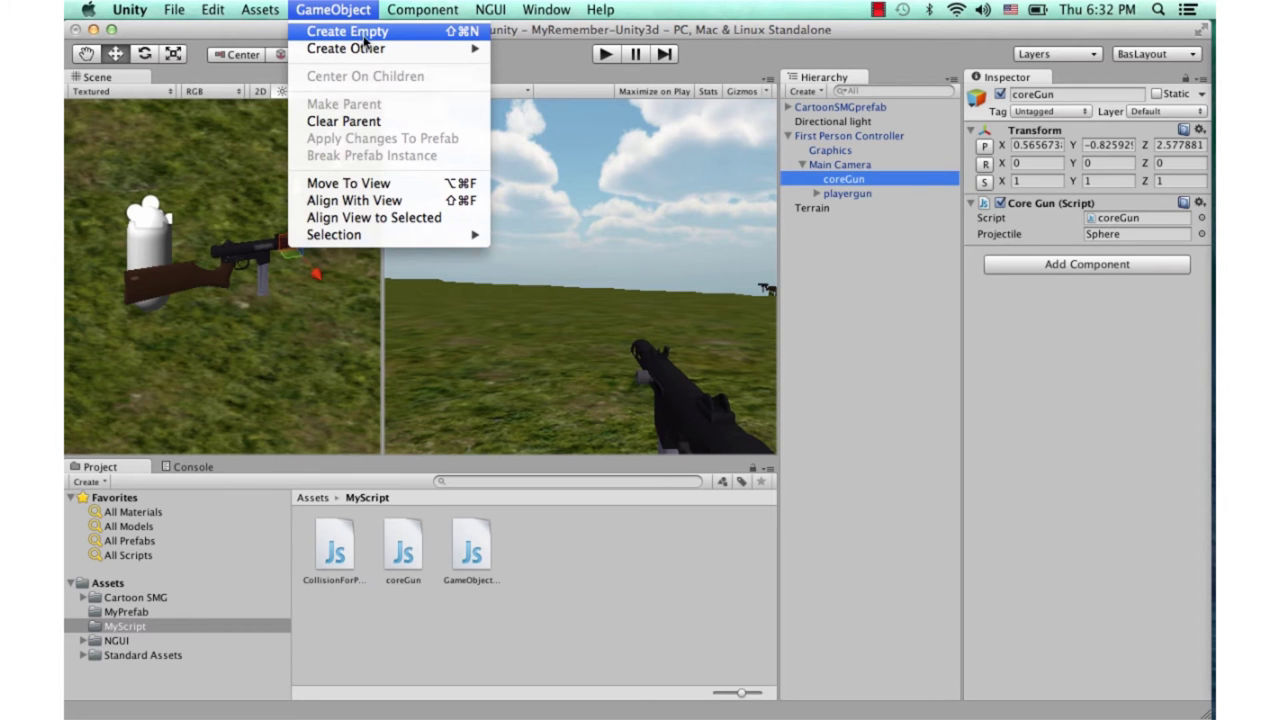
click(352, 12)
click(862, 193)
click(862, 181)
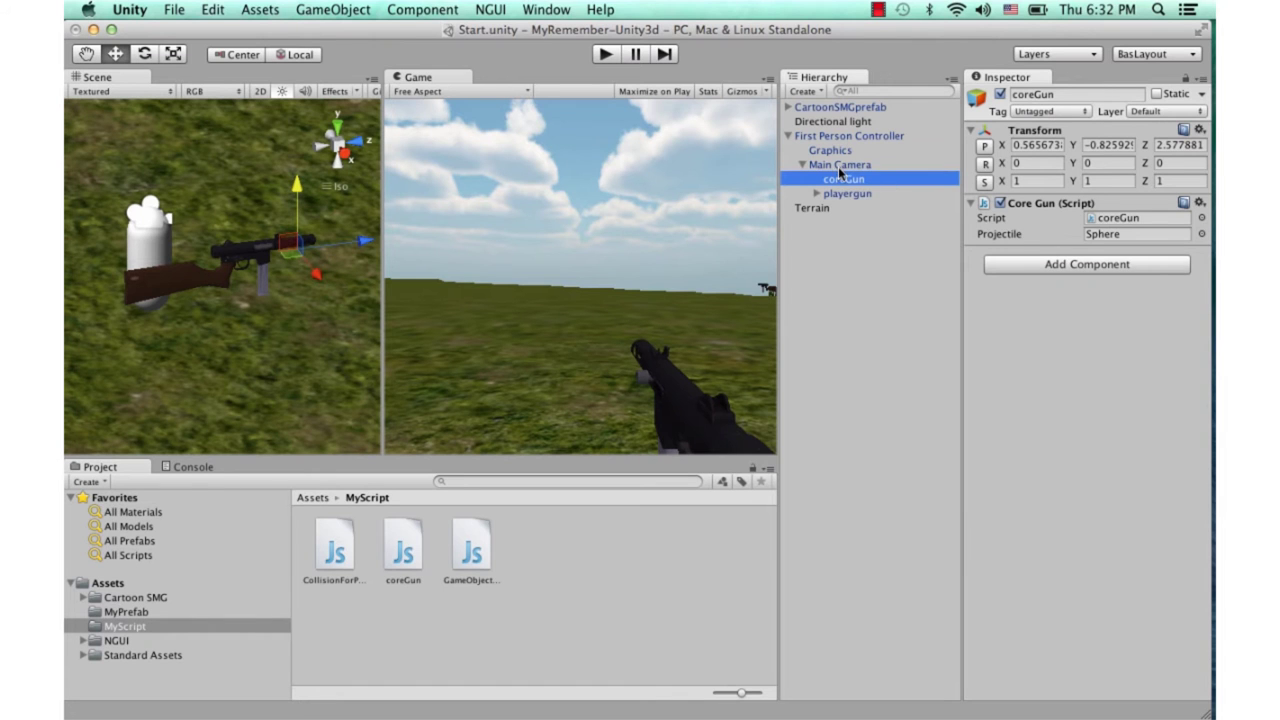
click(838, 166)
click(849, 180)
drag(341, 243, 348, 243)
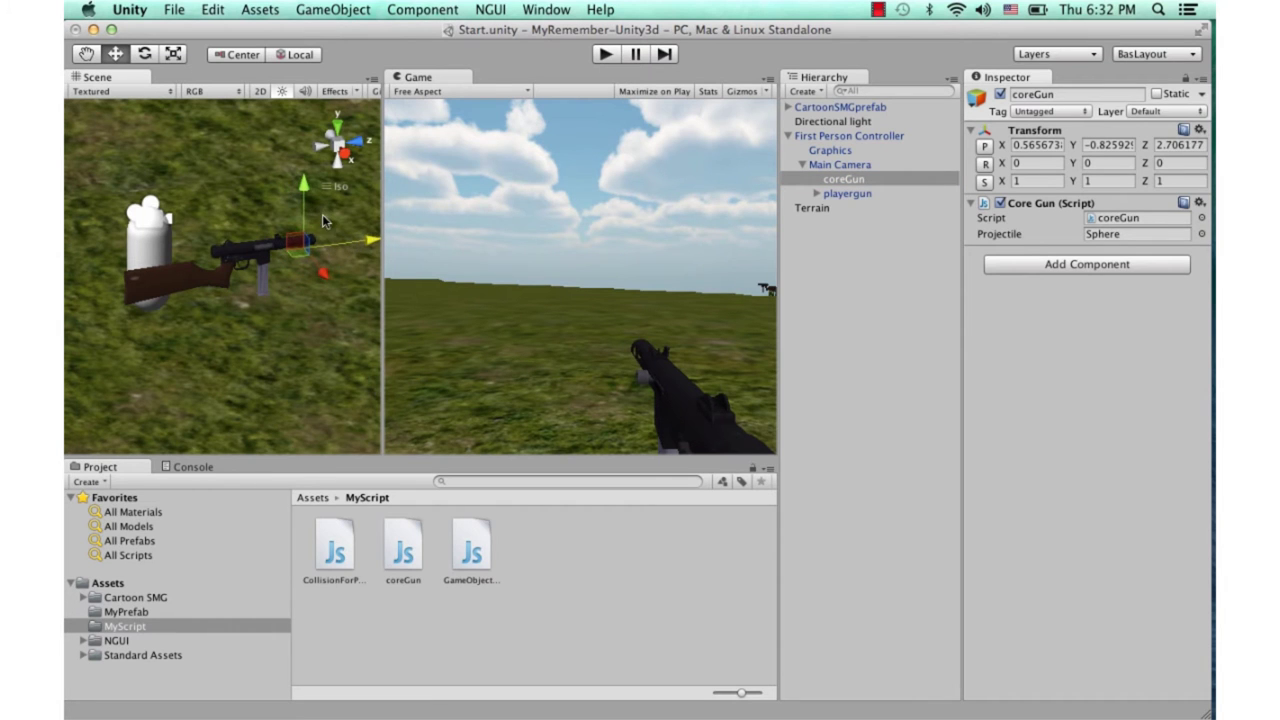
drag(304, 195, 348, 233)
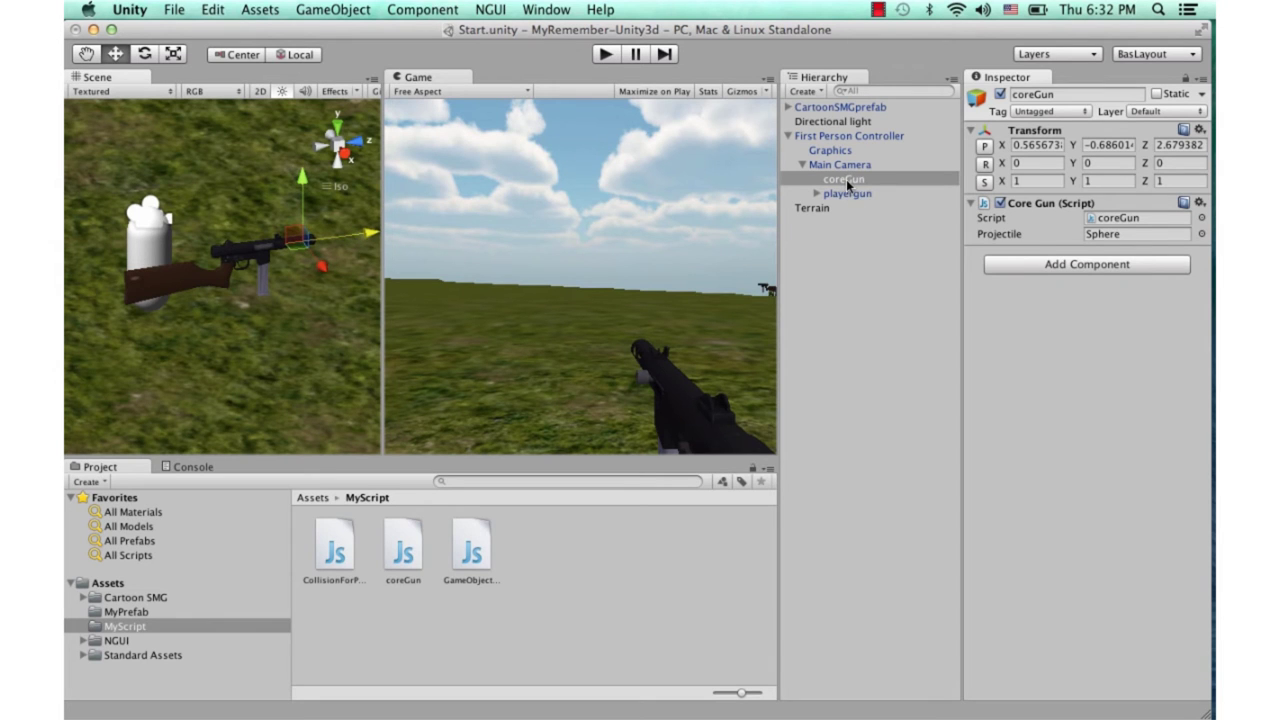
Make coreGun a child of playergun alongside Clip and Gun
drag(846, 179, 848, 195)
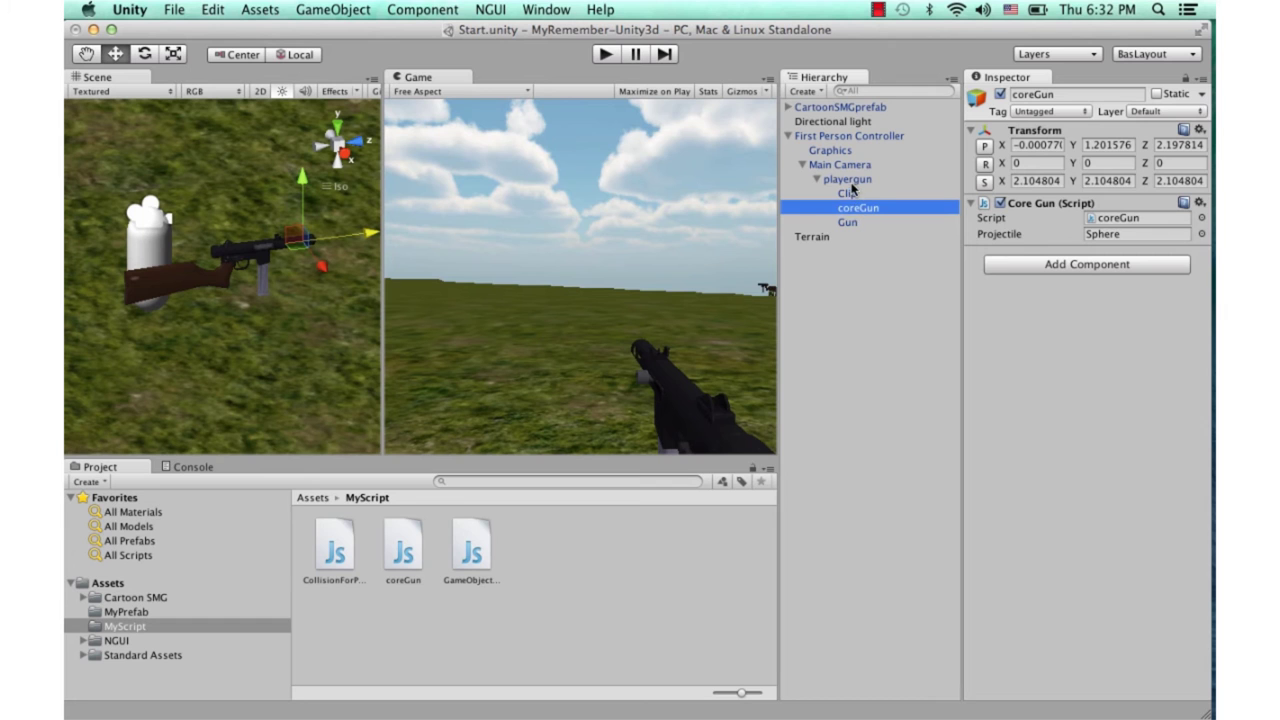
click(854, 180)
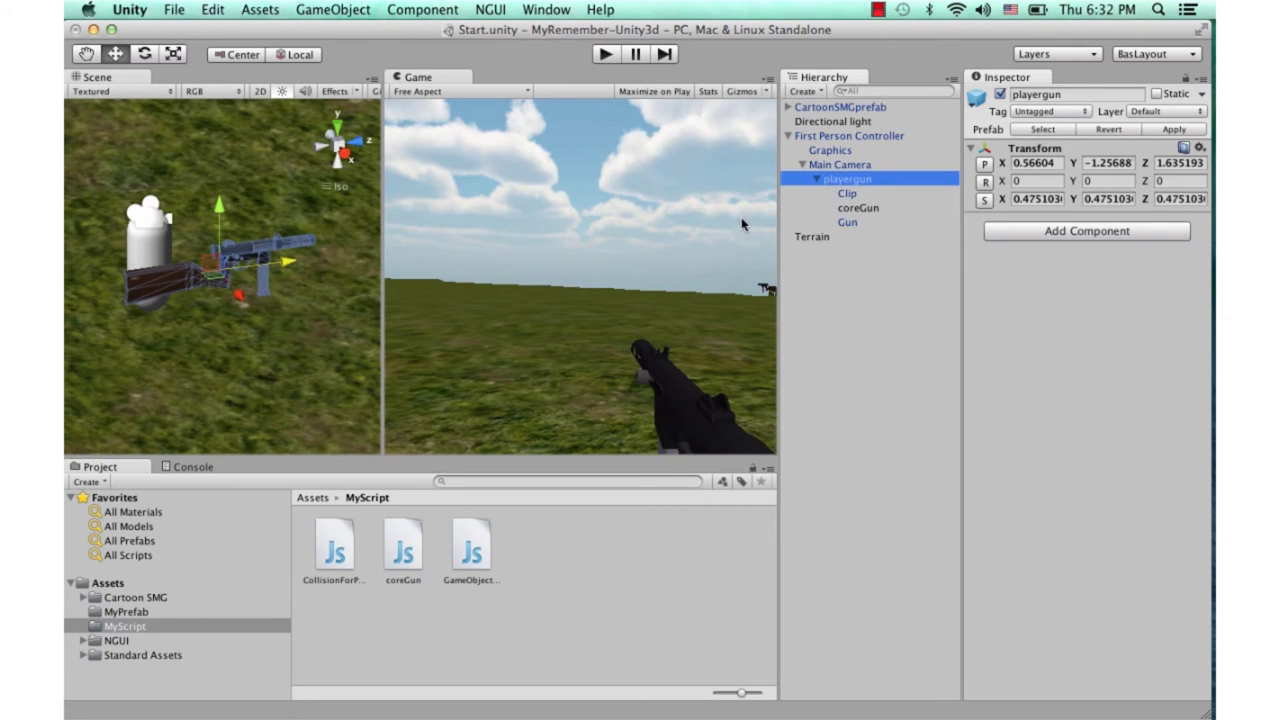
click(859, 208)
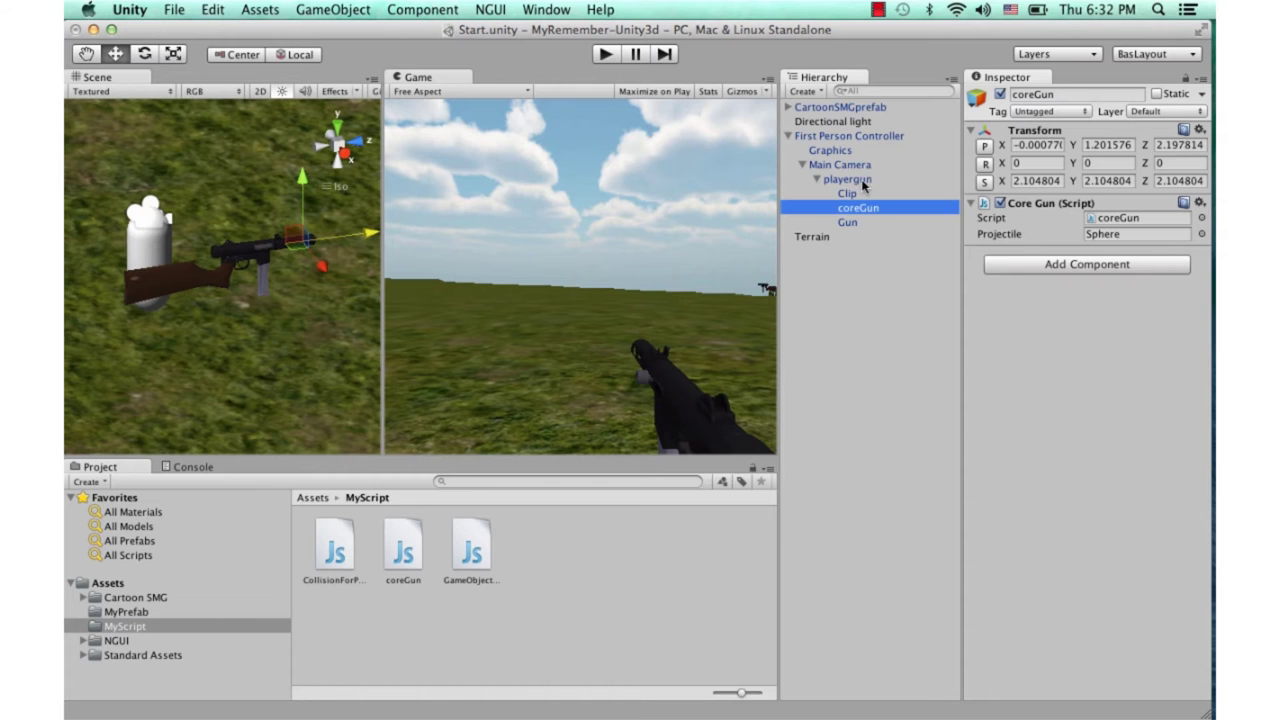
click(858, 180)
Lower playergun slightly along Y, then reselect coreGun
drag(218, 213, 372, 228)
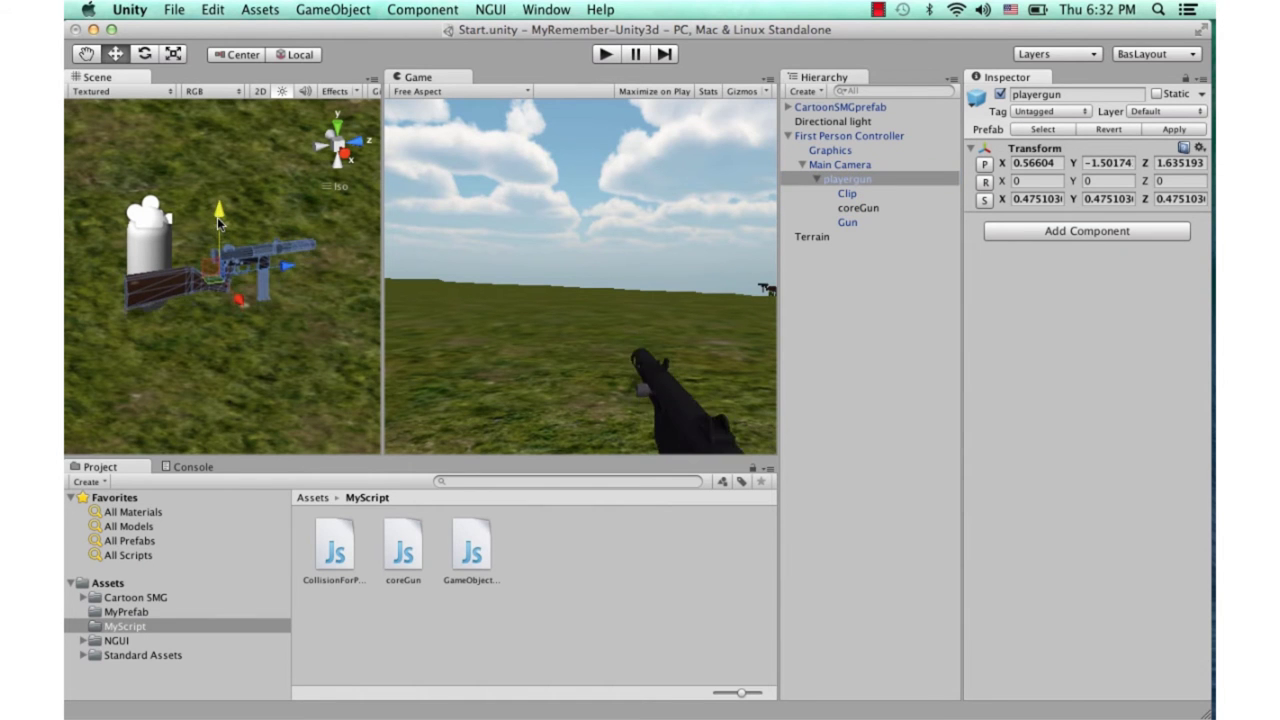
click(855, 209)
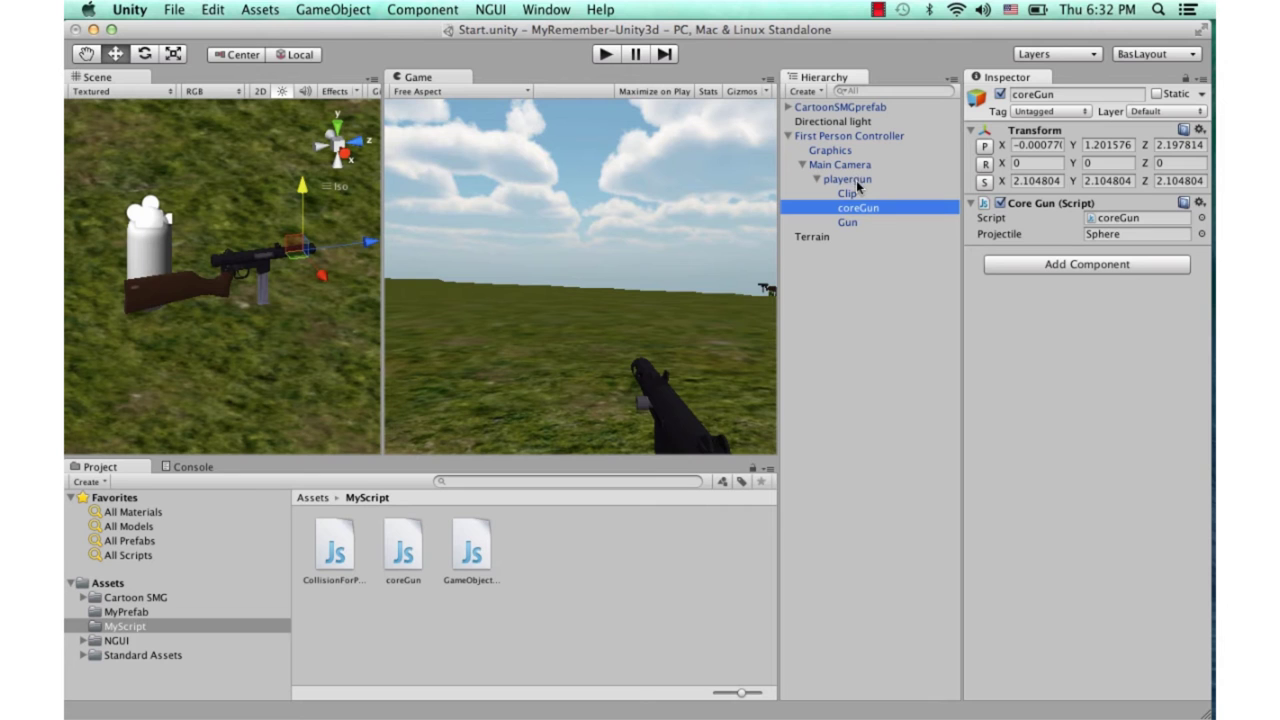
click(858, 182)
click(864, 209)
Open coreGun.js and review Update: spawn projectile on mouse click, push forward with 5000 force
double_click(1117, 222)
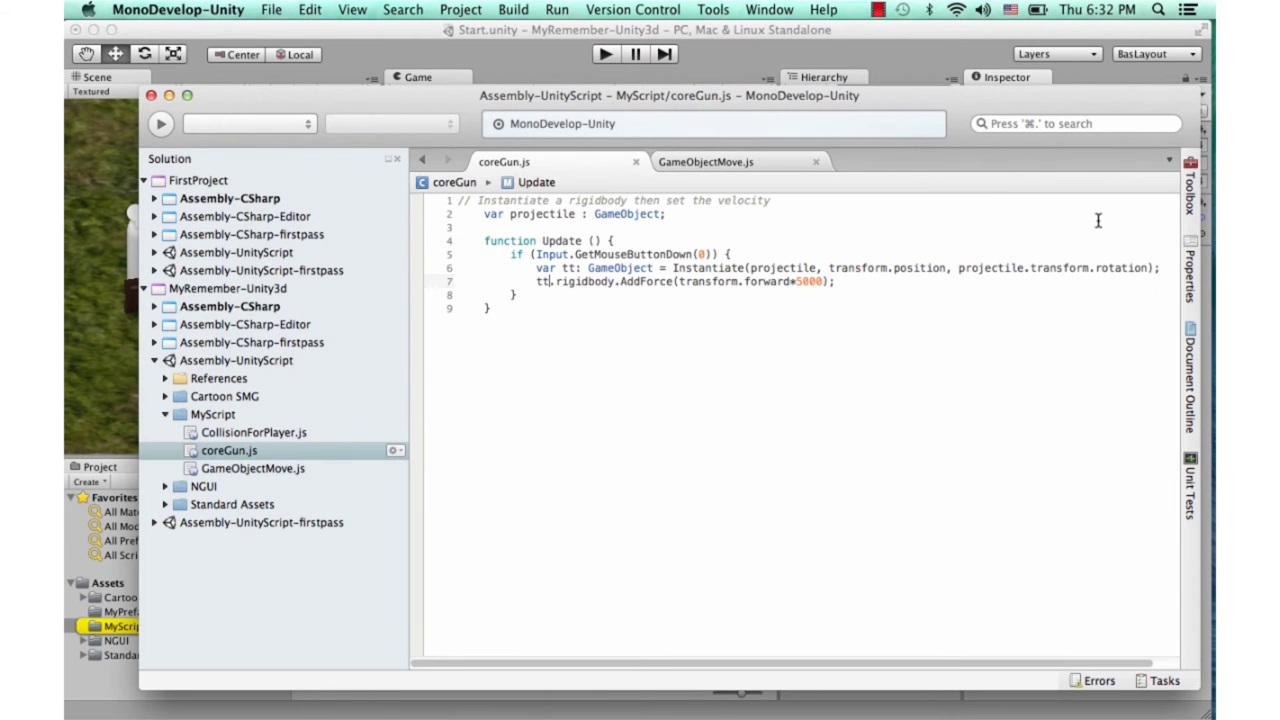
click(610, 290)
click(579, 305)
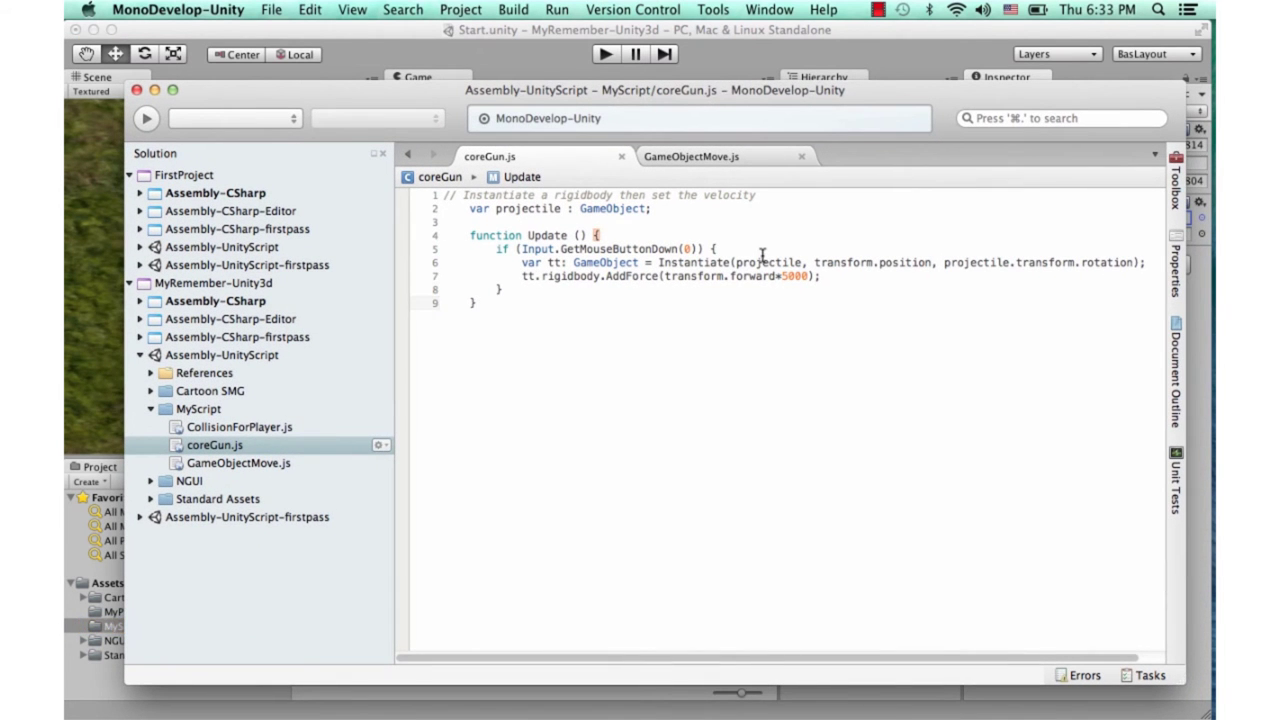
drag(765, 249, 515, 248)
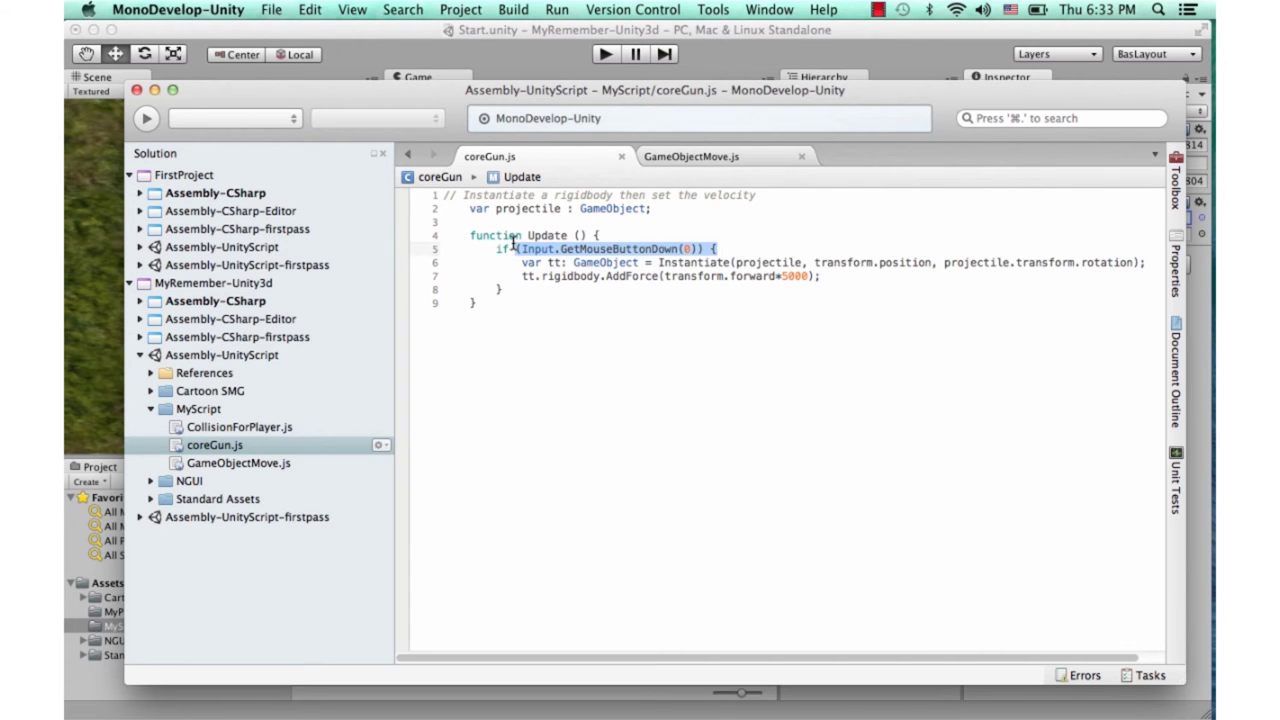
click(617, 272)
drag(1147, 263, 522, 261)
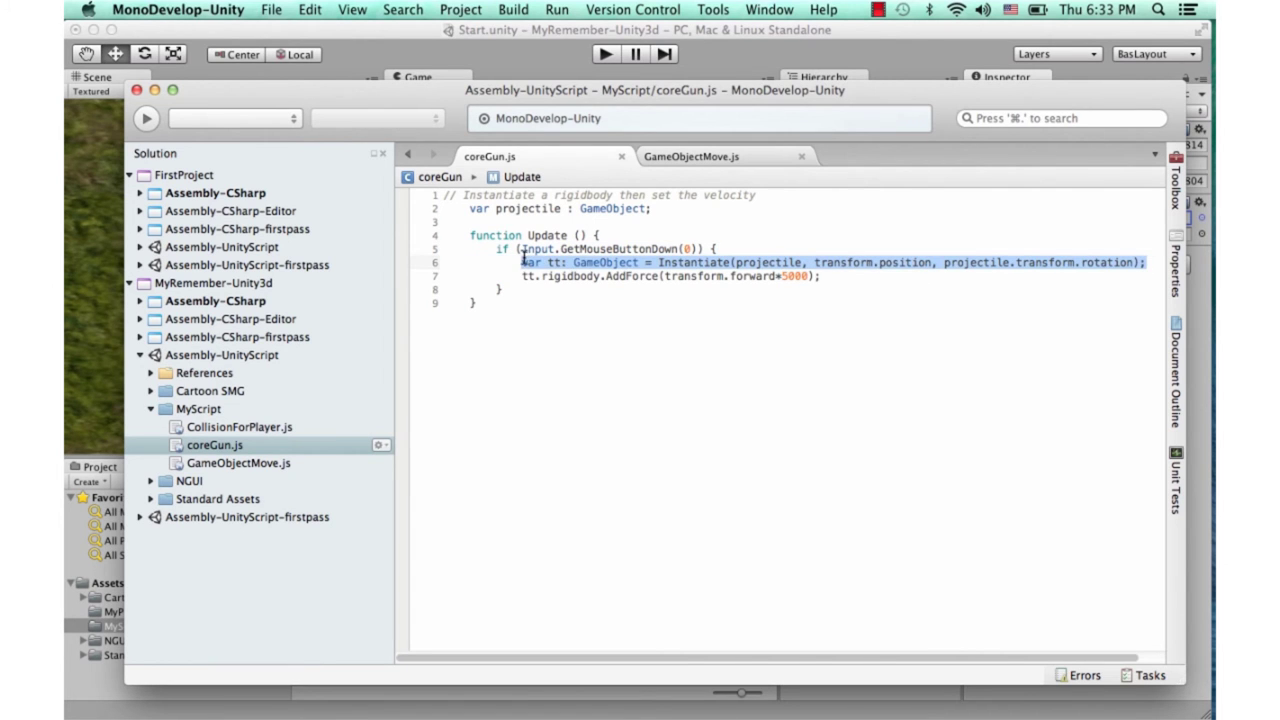
mouse_move(822, 276)
mouse_down()
mouse_move(507, 272)
mouse_move(528, 278)
mouse_up()
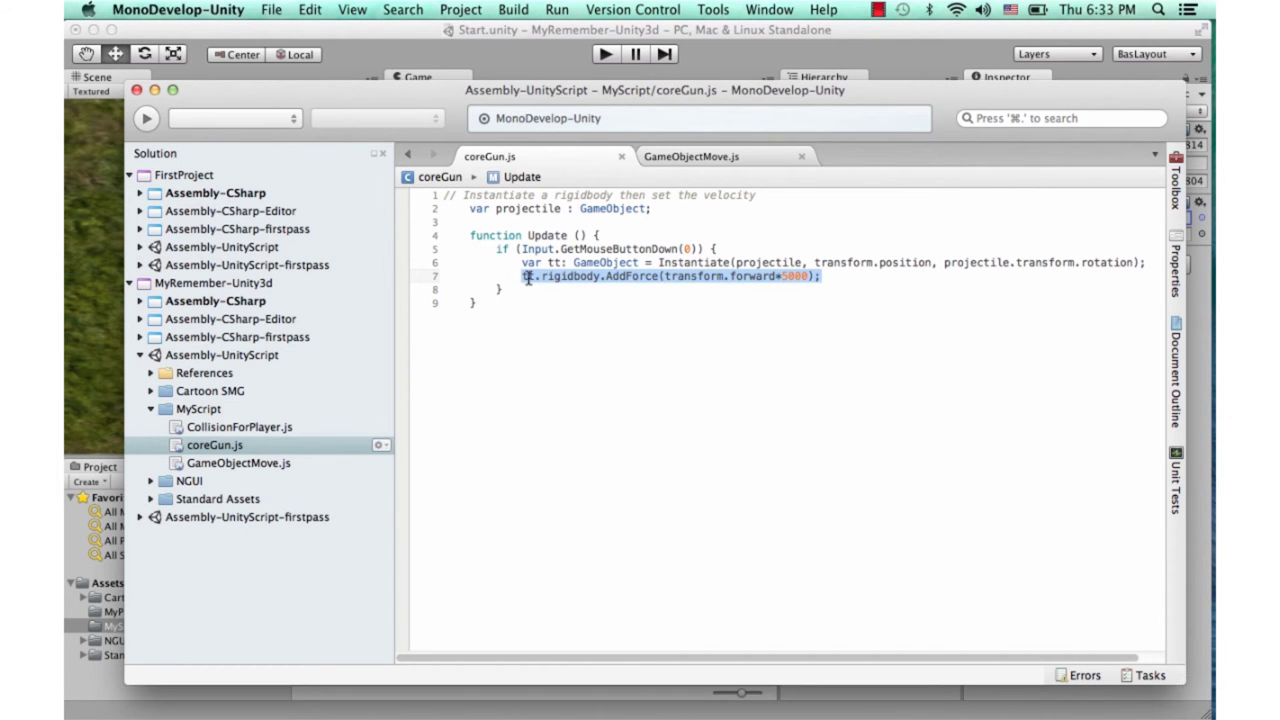
click(604, 235)
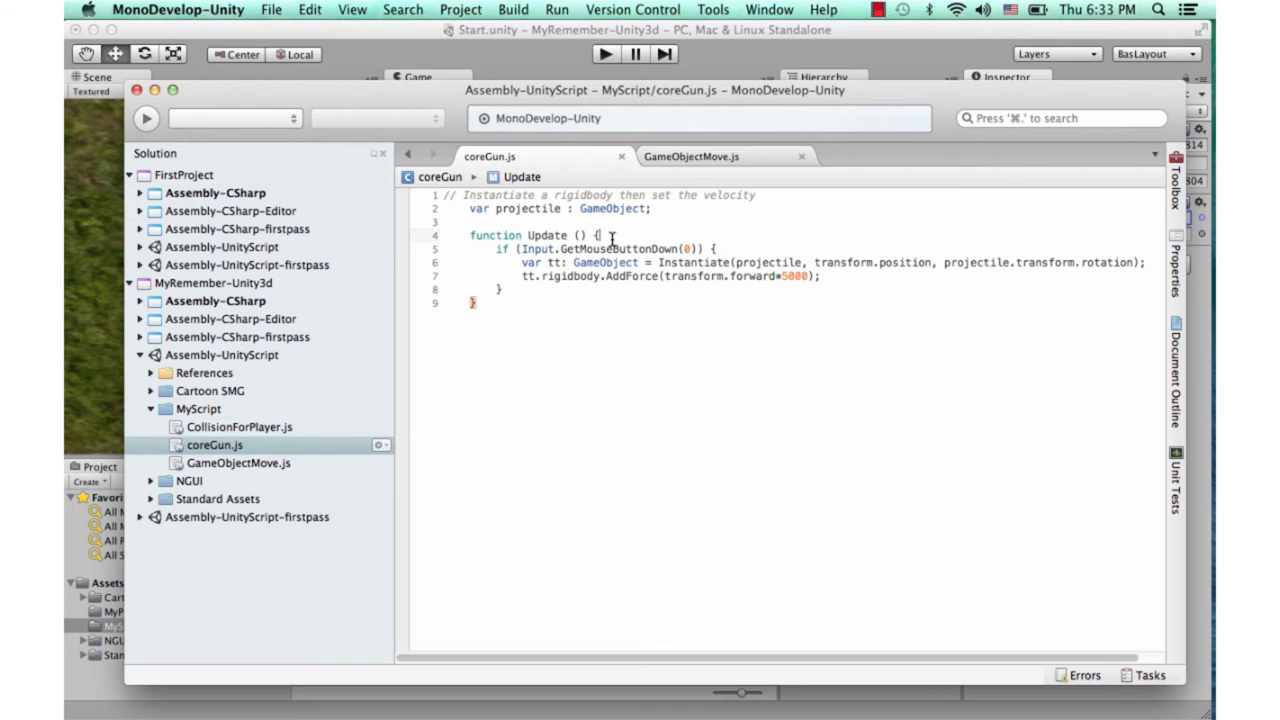
Review the projectile GameObject variable declaration on line 2
drag(658, 208, 474, 206)
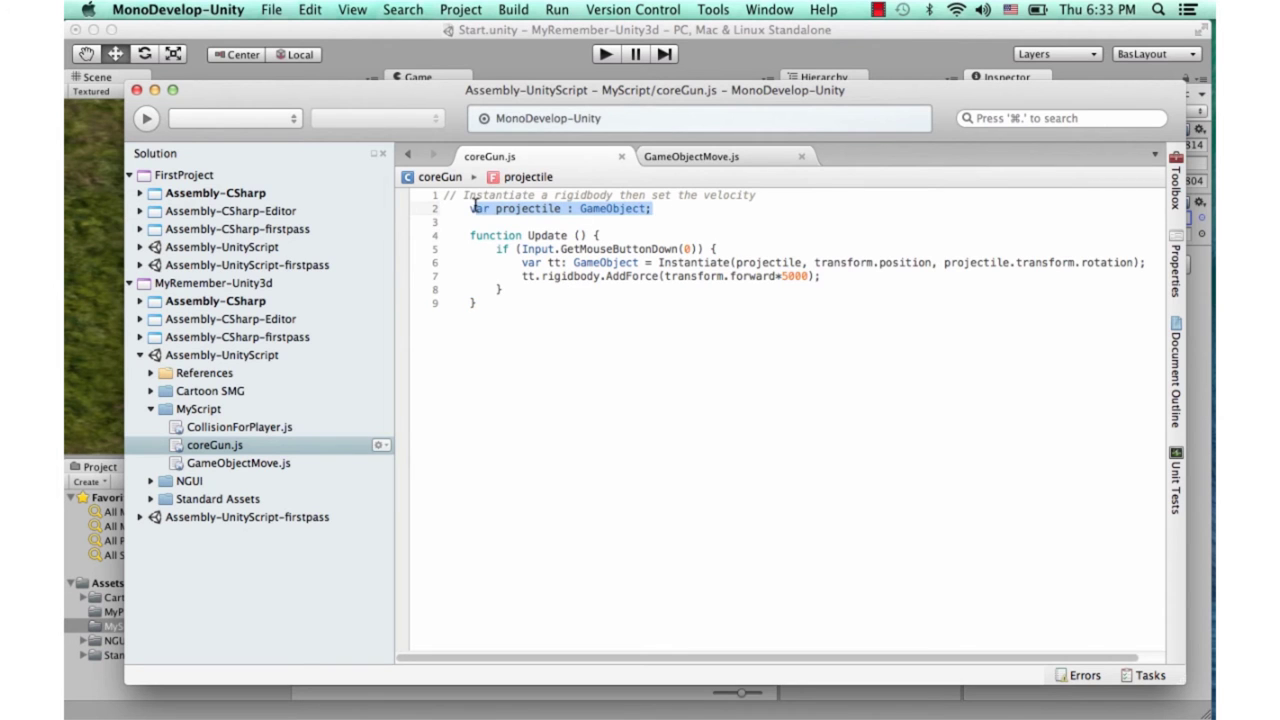
click(542, 212)
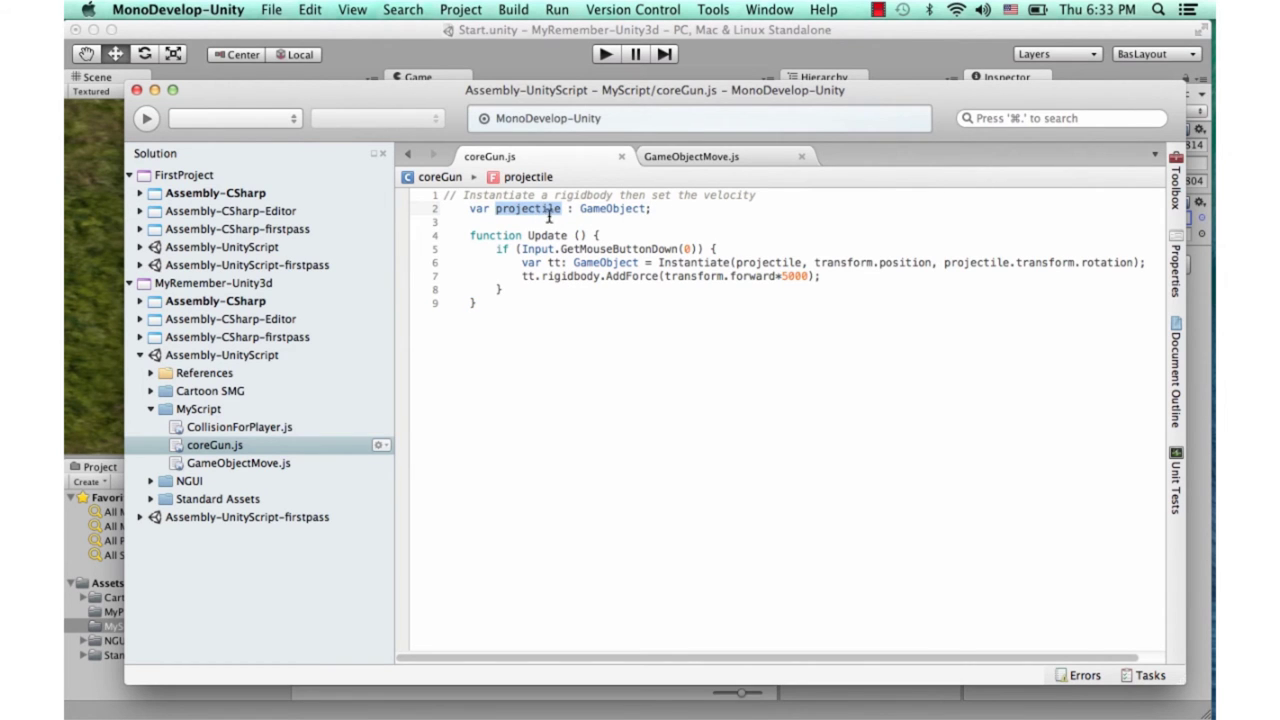
click(677, 208)
key(alt+Left)
key(alt+Left)
key(alt+Left)
drag(689, 102, 677, 99)
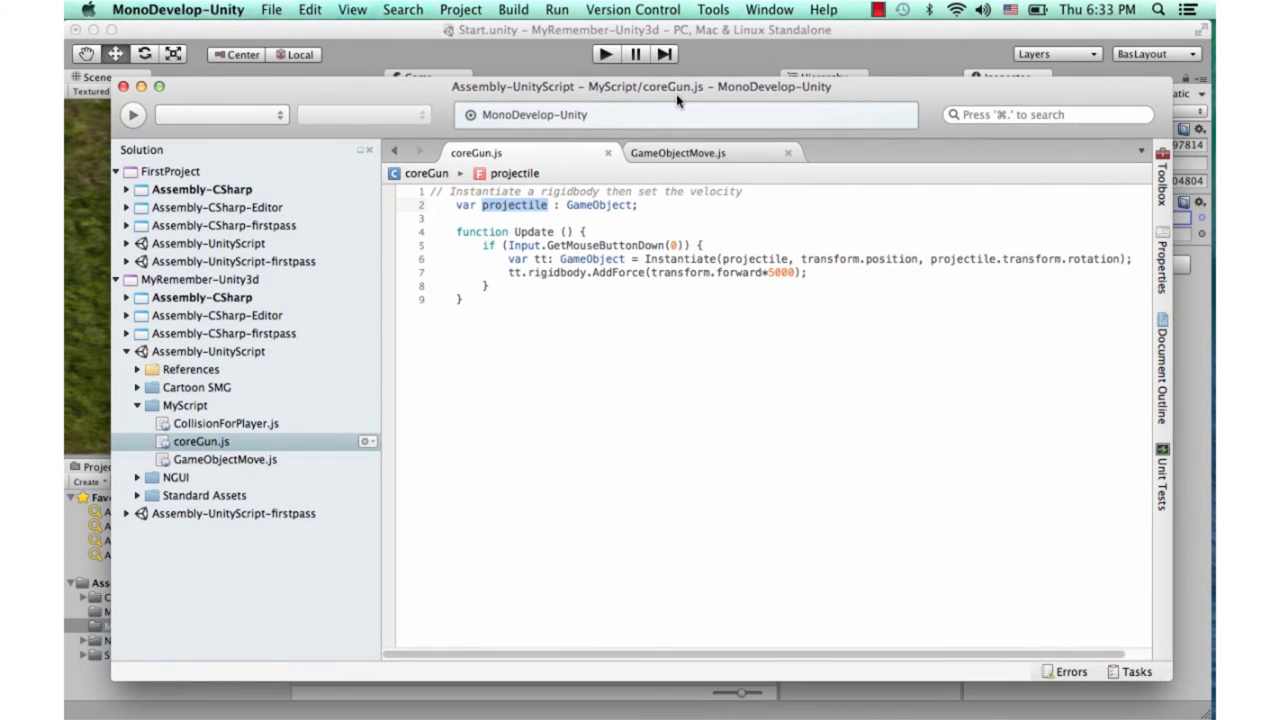
In play mode, fire 17 sphere projectiles from the gun, then stop playing
click(610, 53)
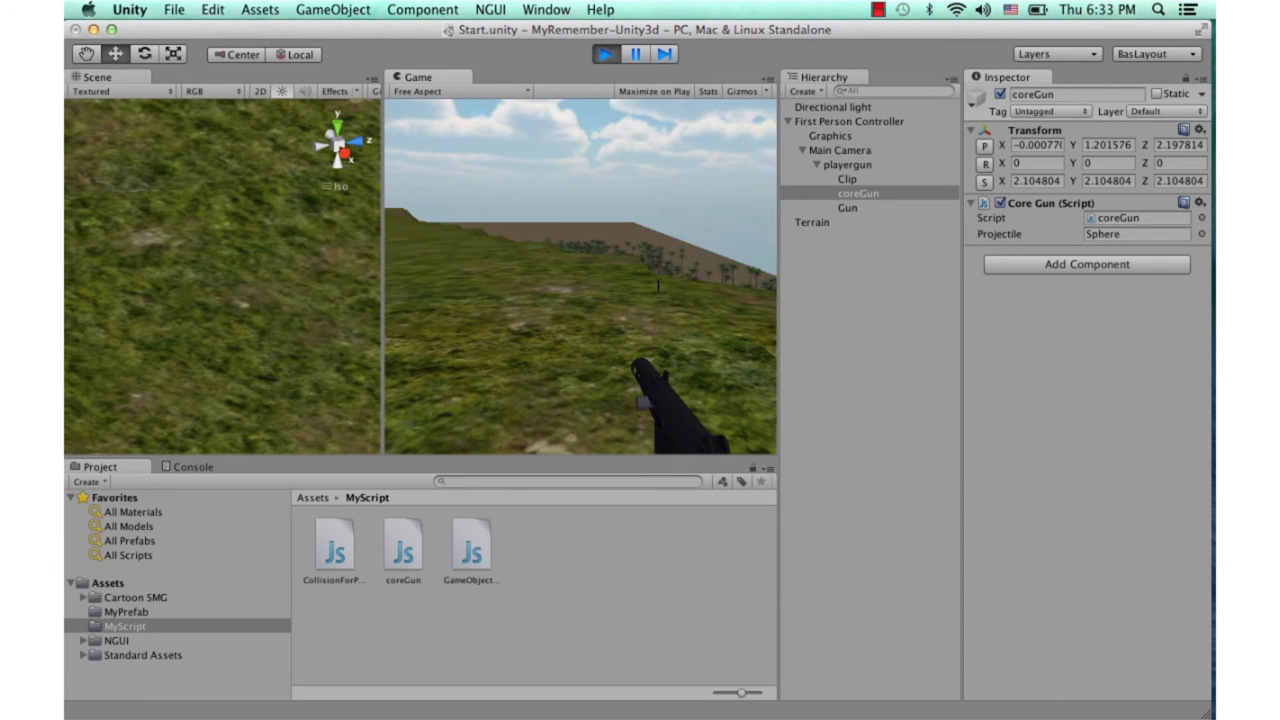
click(615, 287)
click(625, 285)
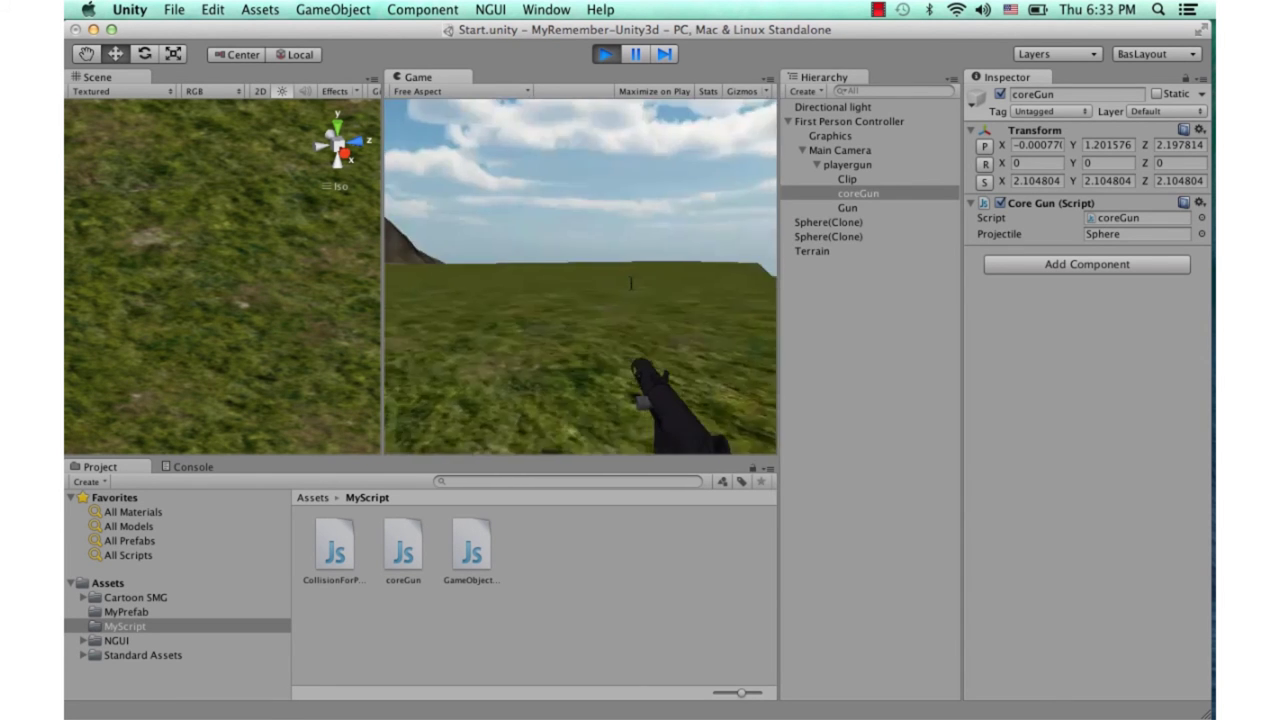
click(628, 283)
click(618, 282)
click(615, 283)
click(618, 284)
click(622, 285)
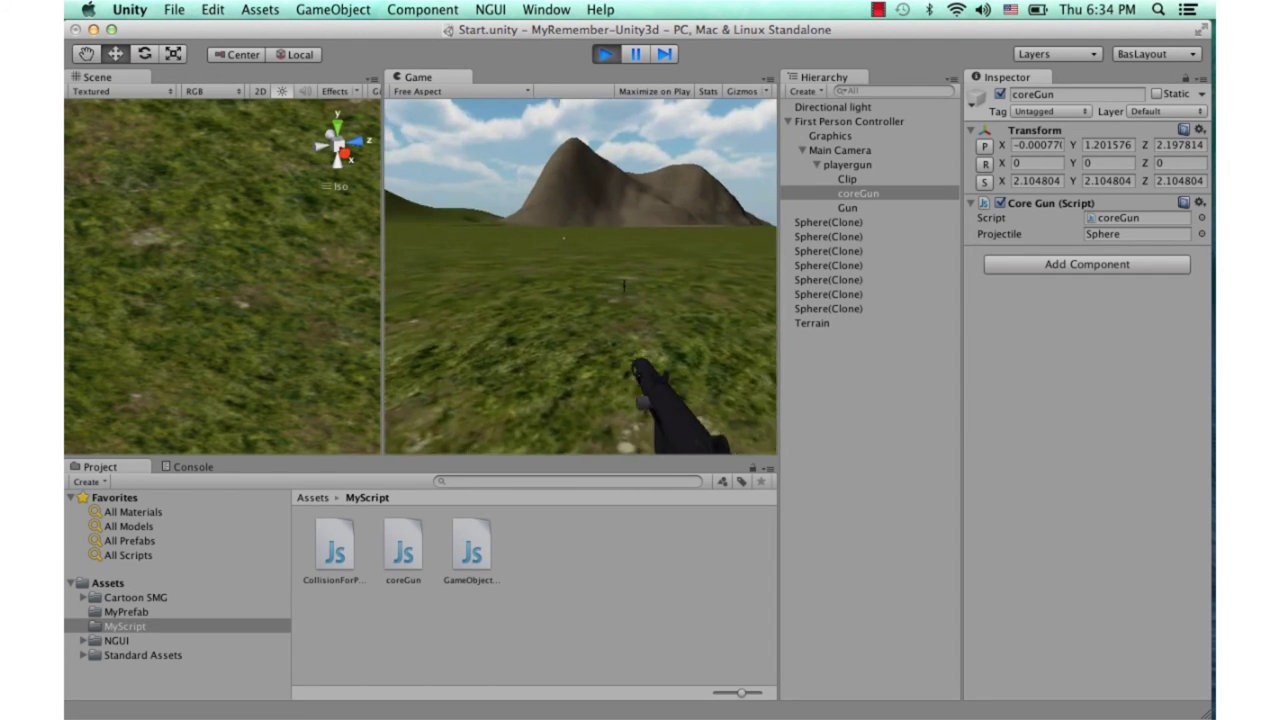
click(623, 286)
click(622, 284)
click(622, 283)
click(623, 283)
click(625, 284)
click(628, 284)
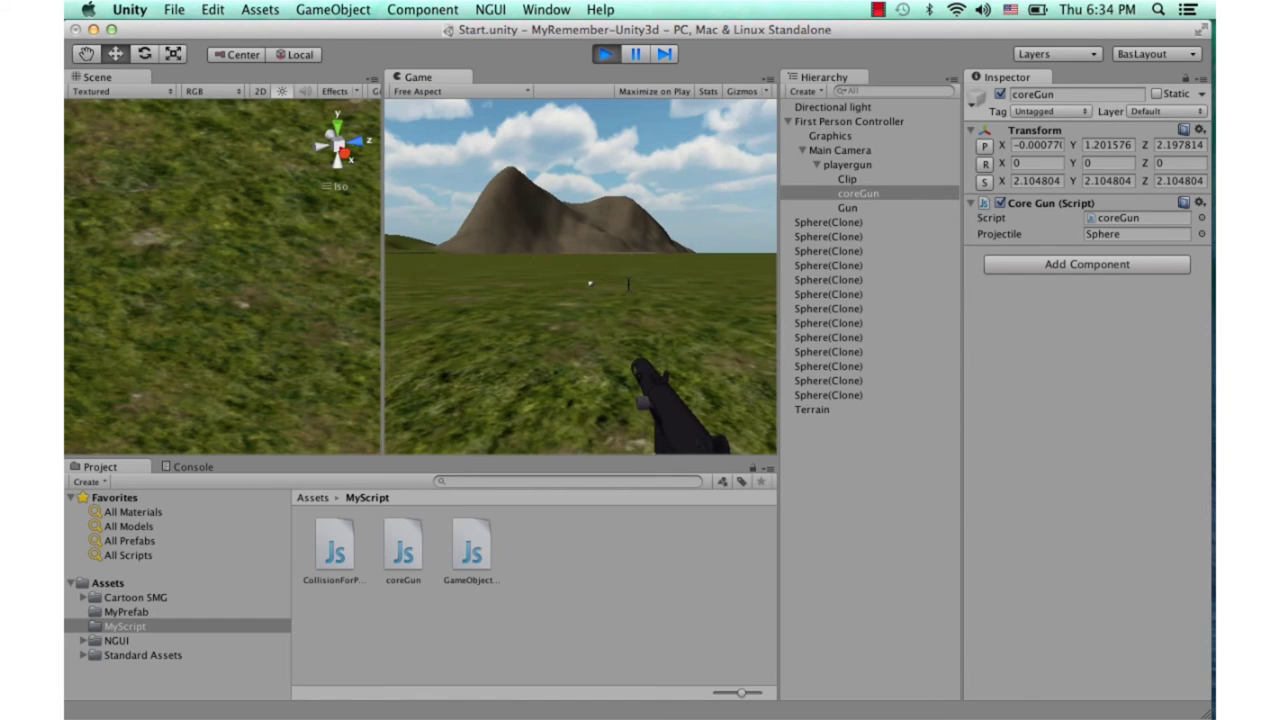
click(631, 284)
click(634, 283)
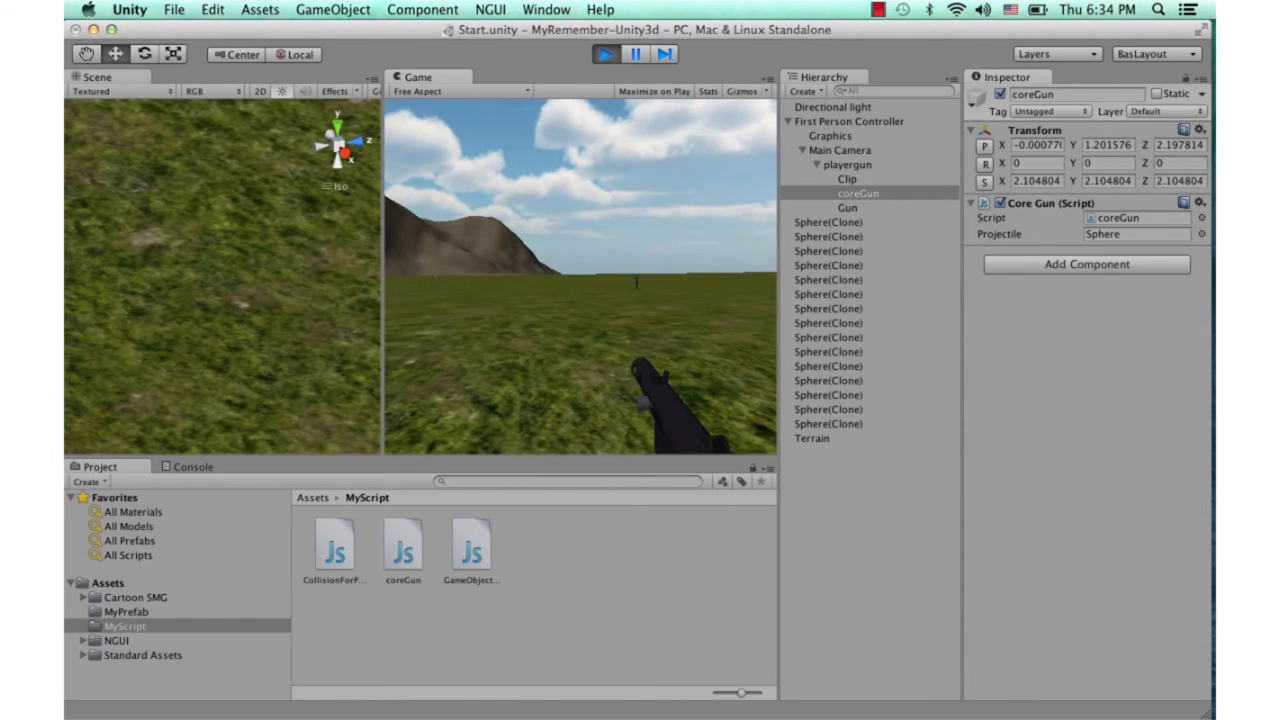
click(632, 260)
click(628, 220)
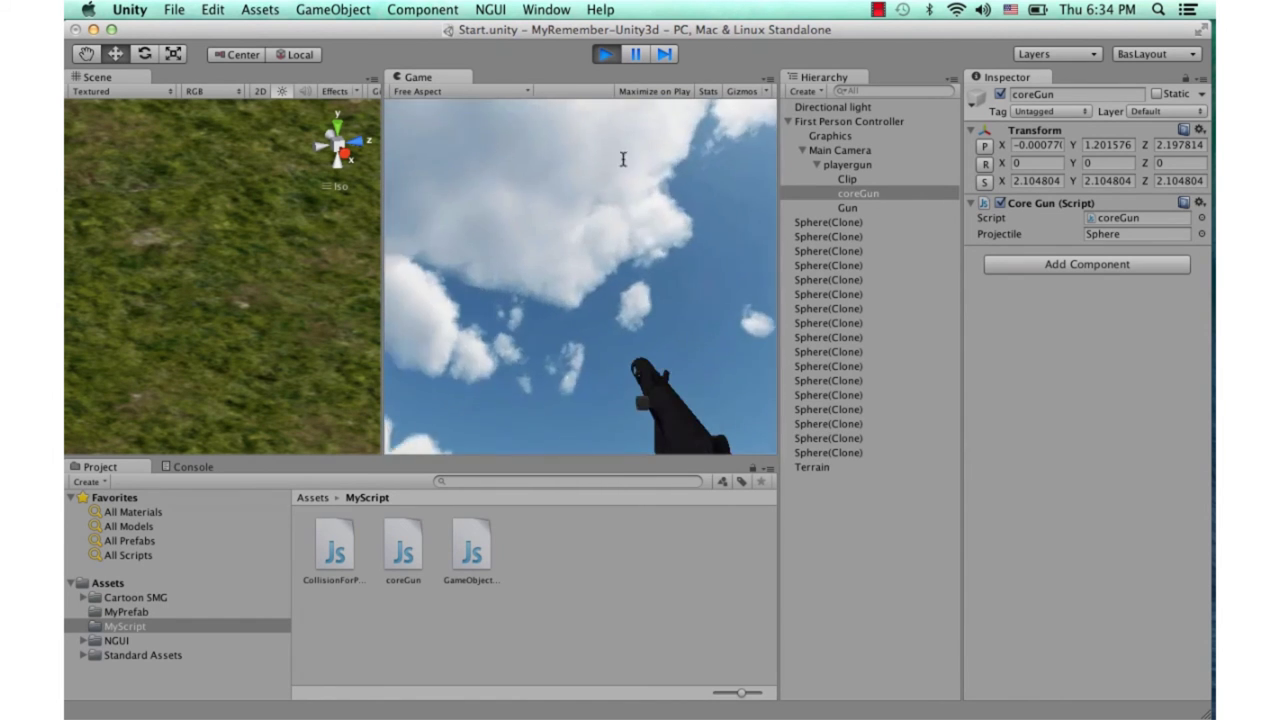
click(606, 54)
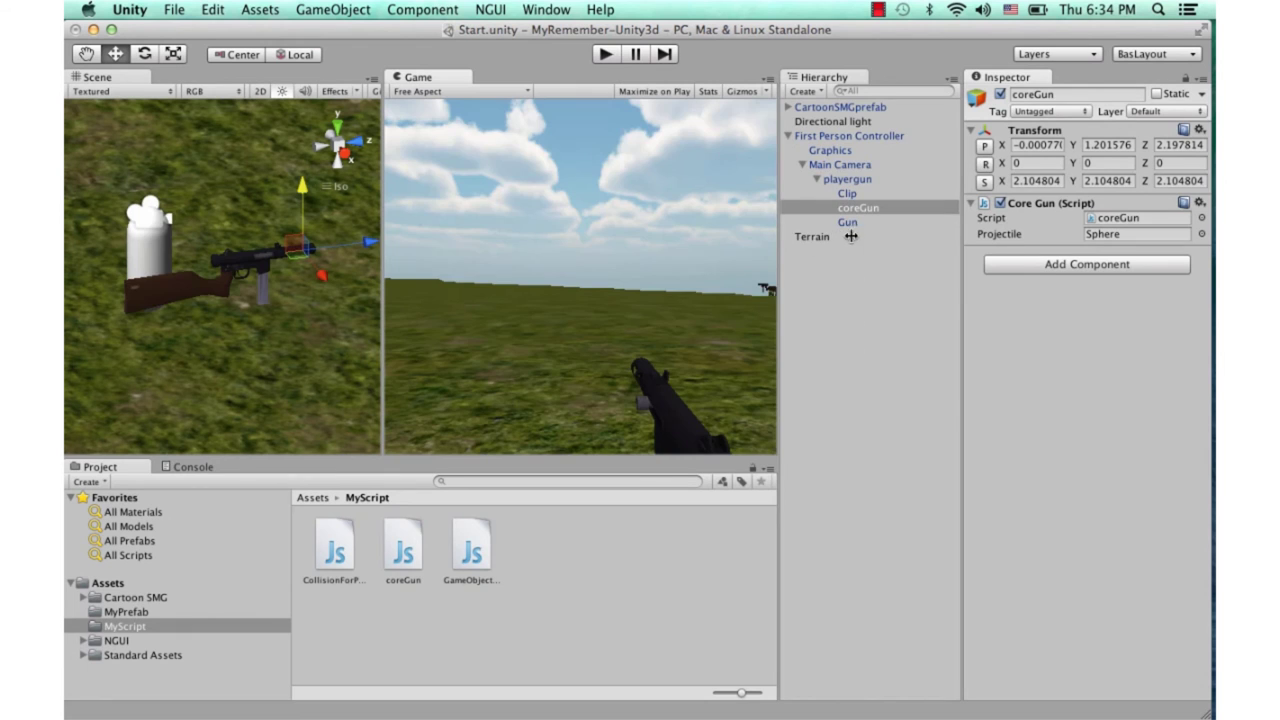
Check the Gun and coreGun objects, the MyPrefab Sphere prefab, and CartoonSMGprefab's components
click(876, 219)
click(879, 209)
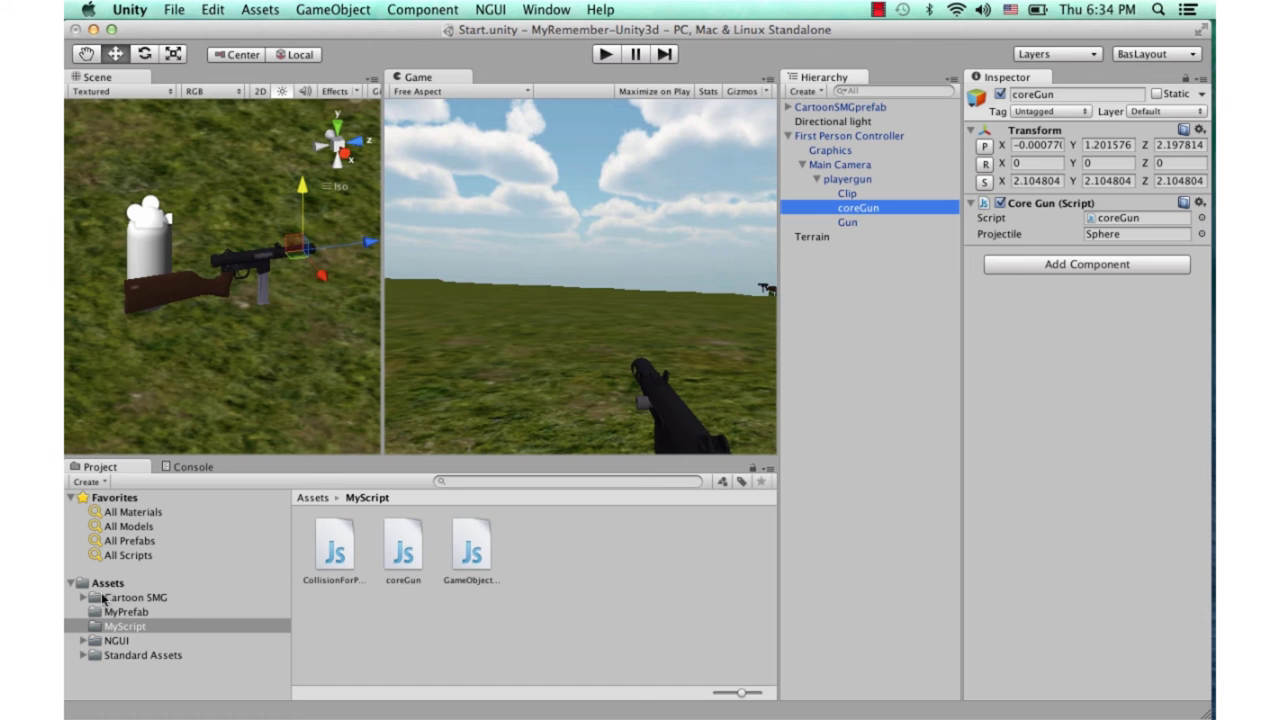
click(144, 612)
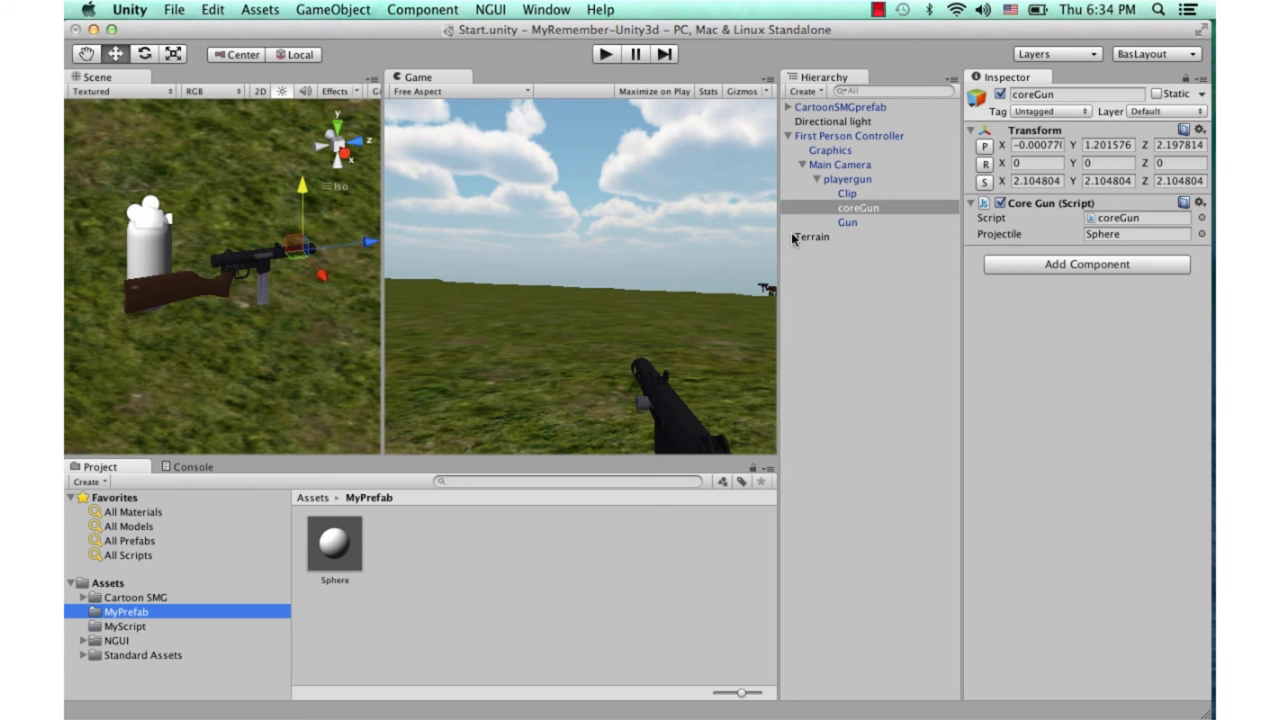
click(880, 110)
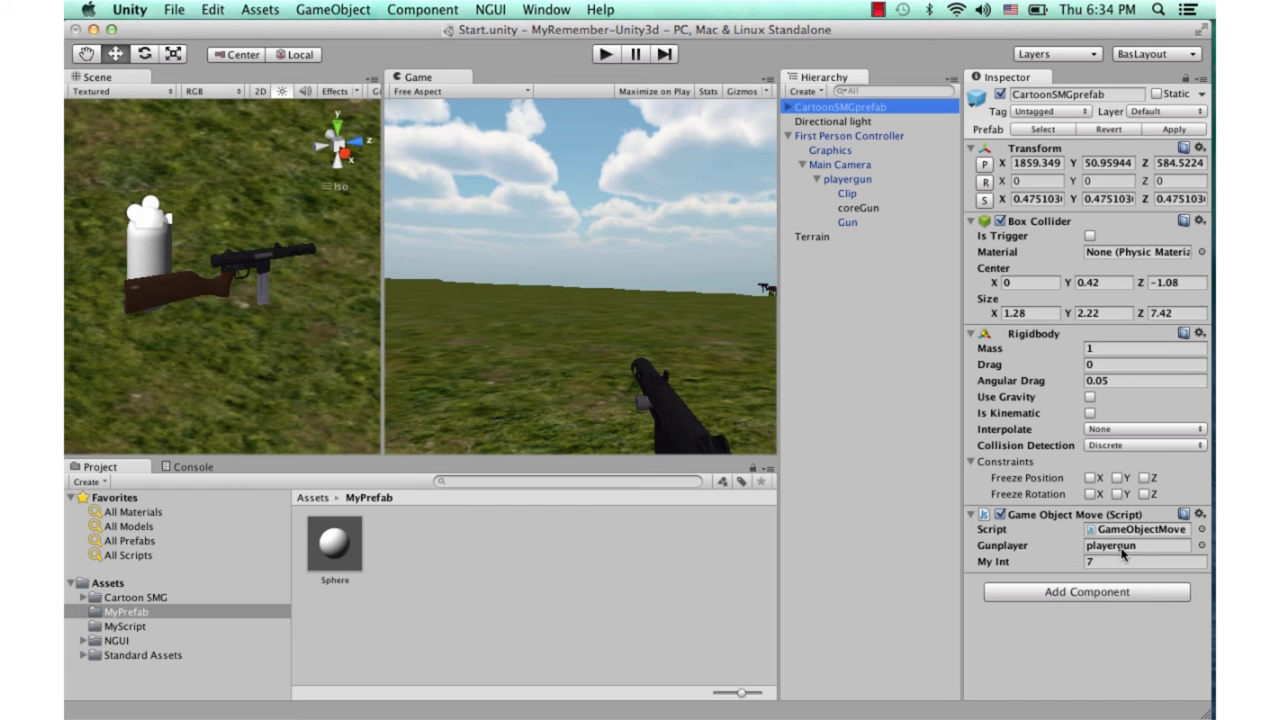
Browse the MyScript, MyPrefab and Standard Assets folders, ending on the Cartoon SMG folder
click(147, 598)
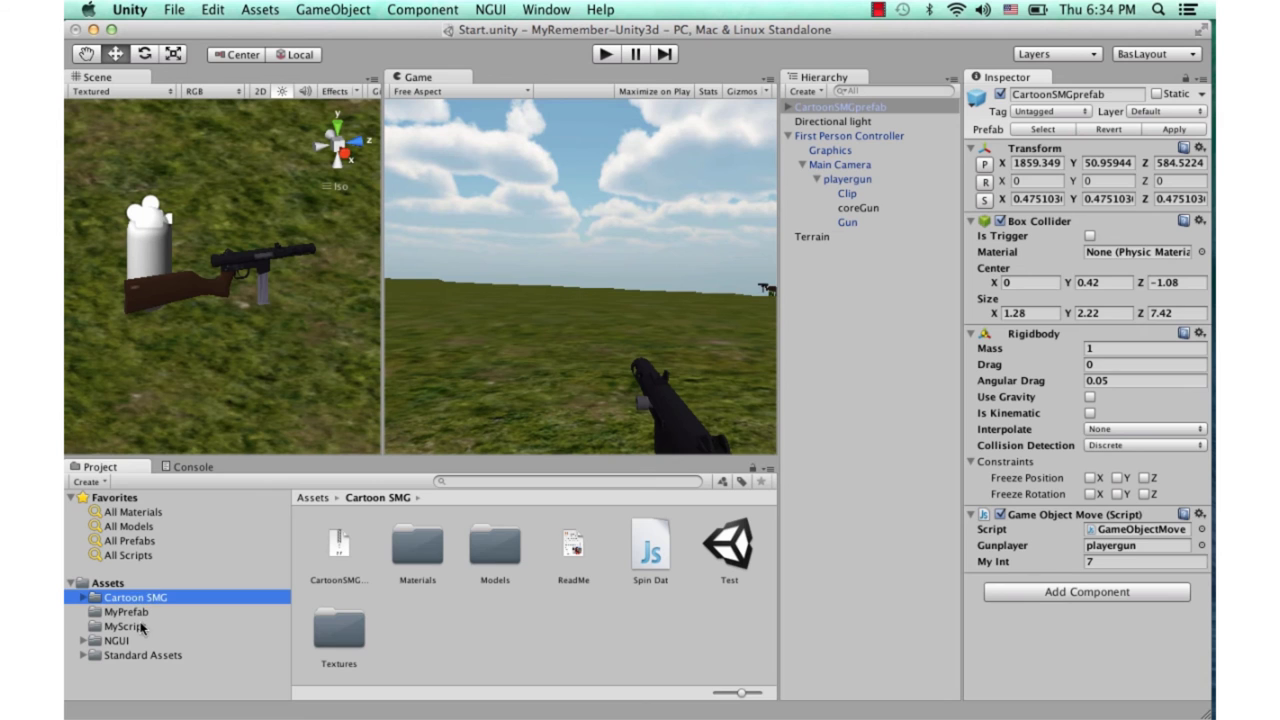
click(141, 627)
click(139, 585)
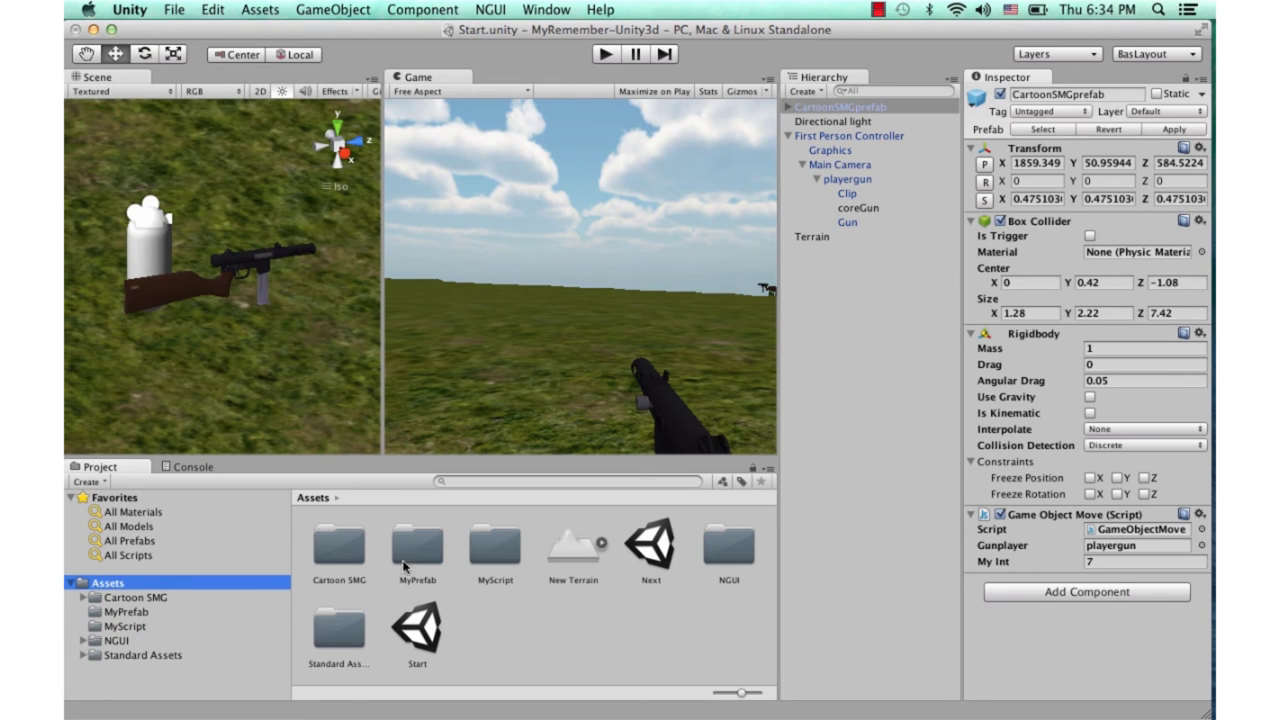
double_click(417, 556)
click(125, 626)
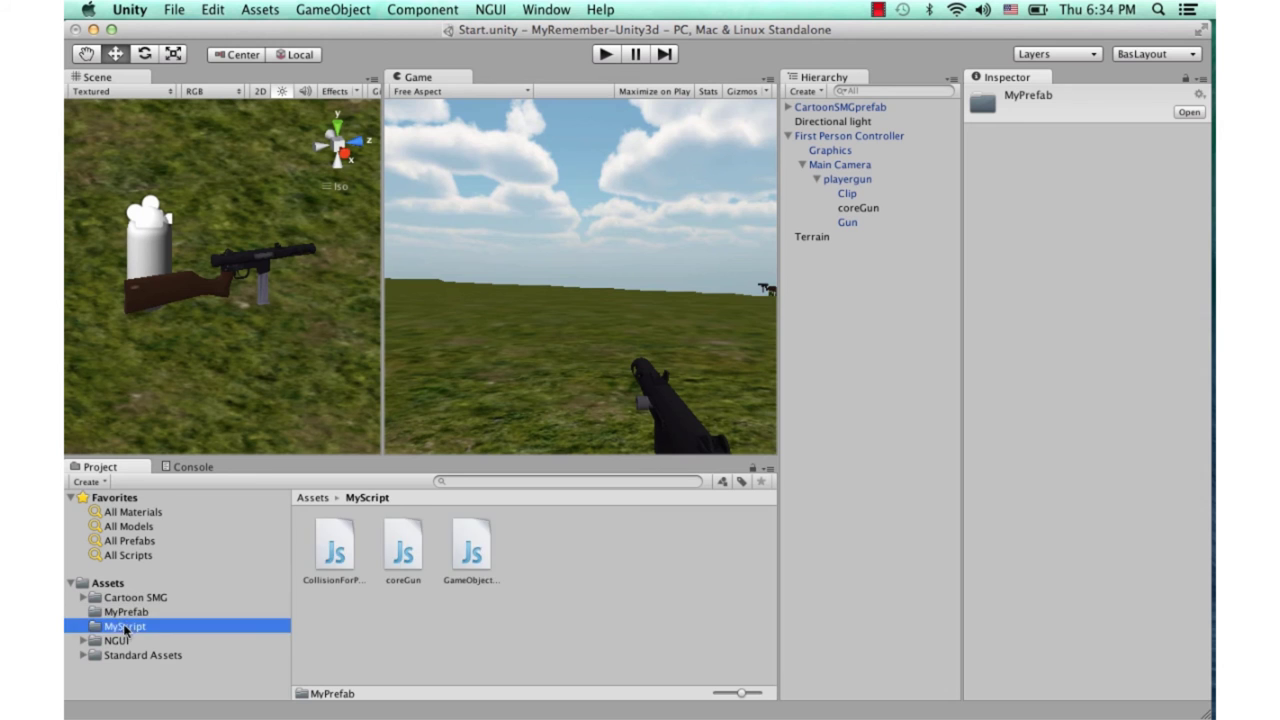
click(117, 652)
click(82, 655)
click(82, 655)
click(117, 612)
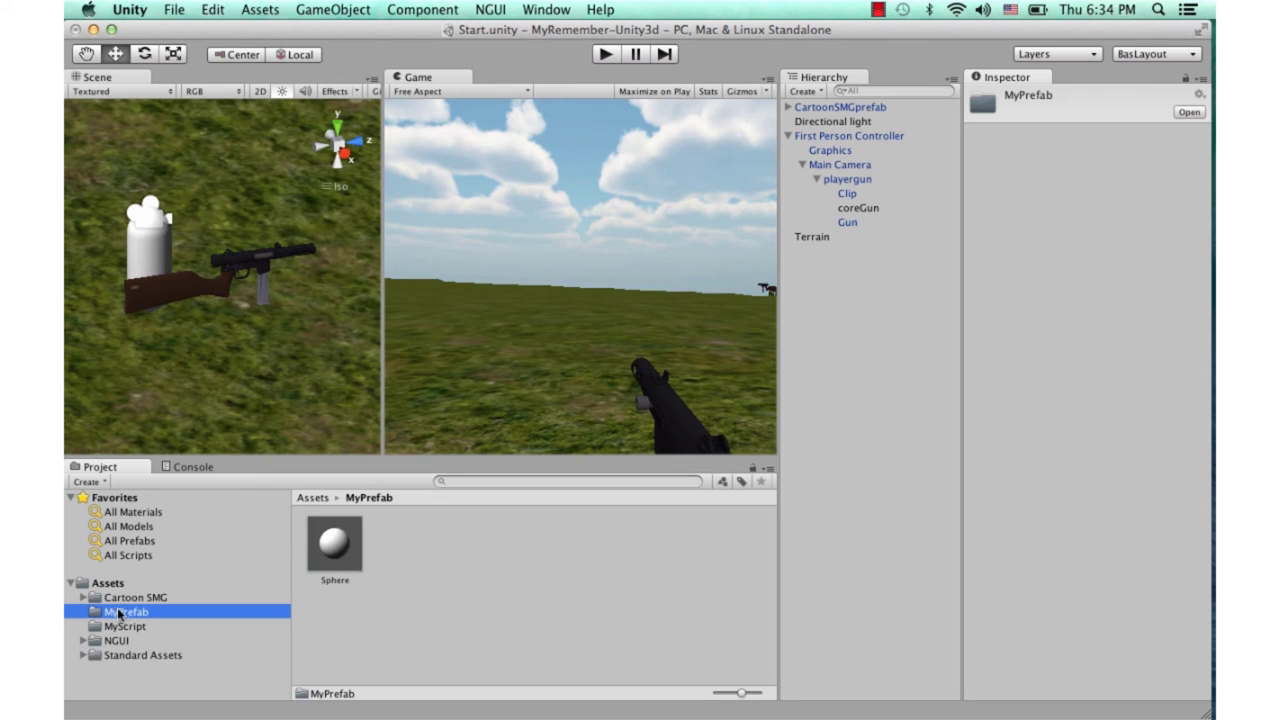
click(130, 598)
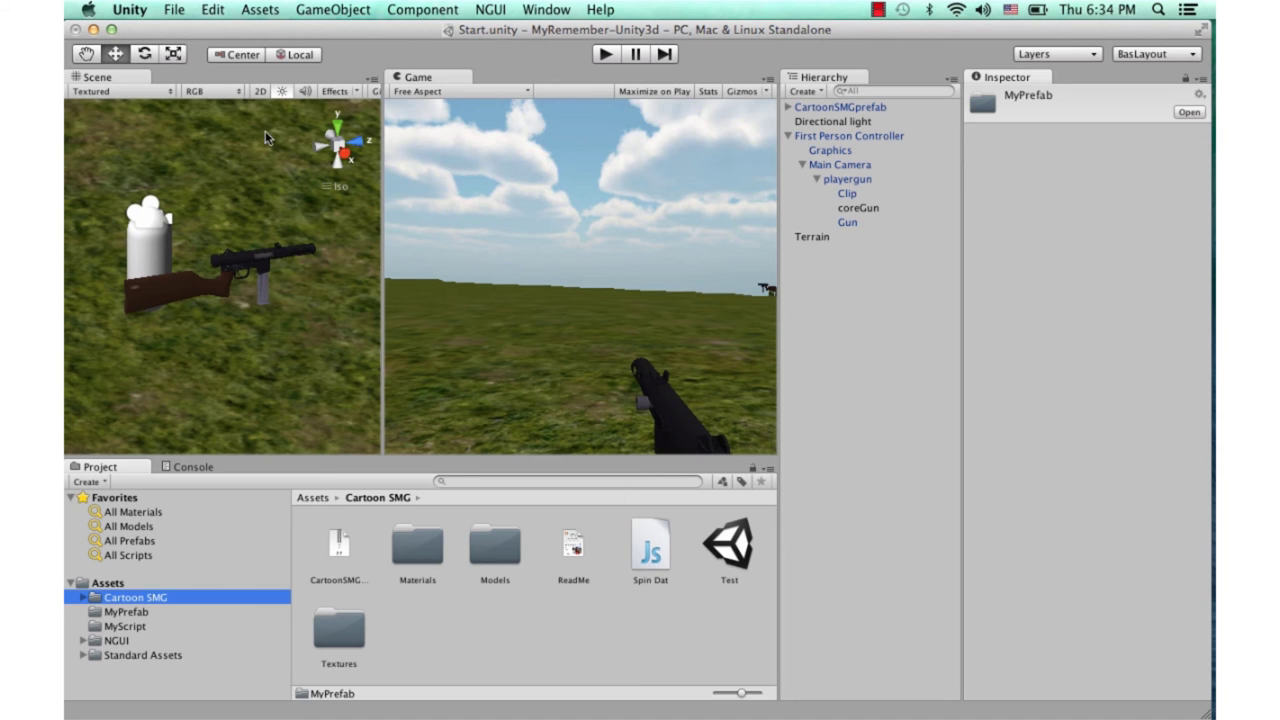
click(871, 209)
Inspect playergun and its children coreGun, Gun and Clip
click(866, 234)
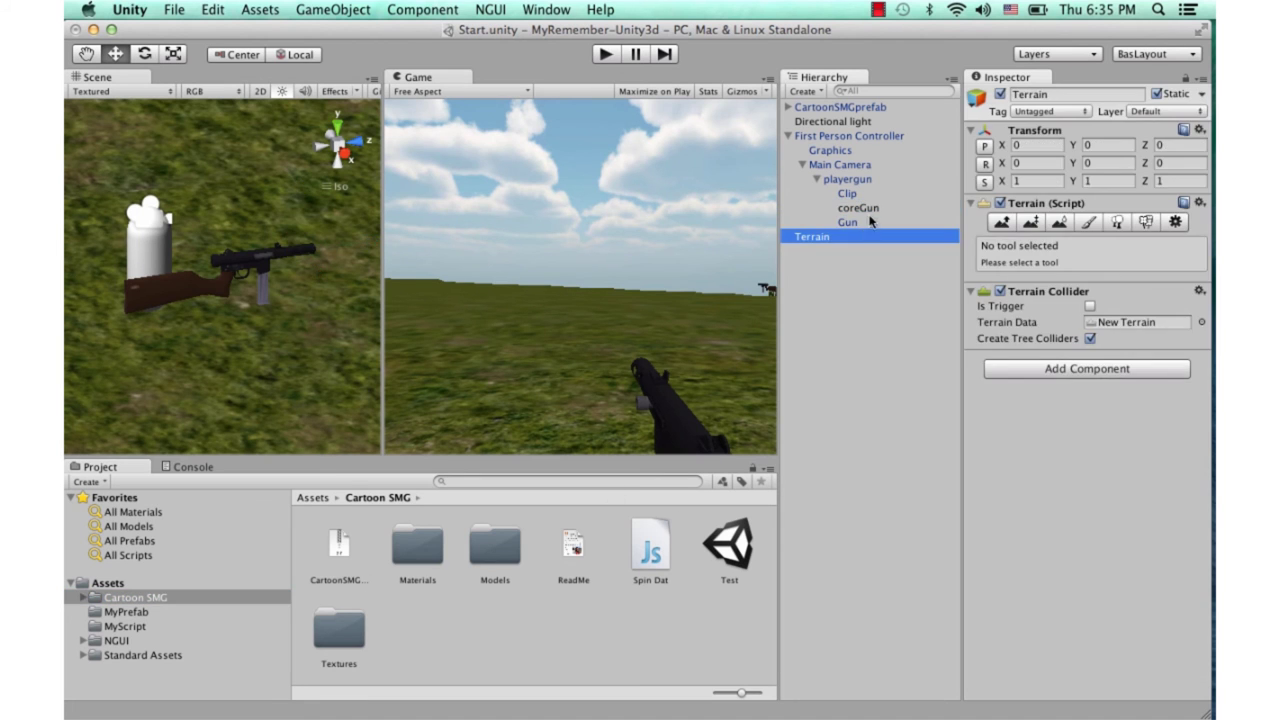
click(880, 180)
click(872, 209)
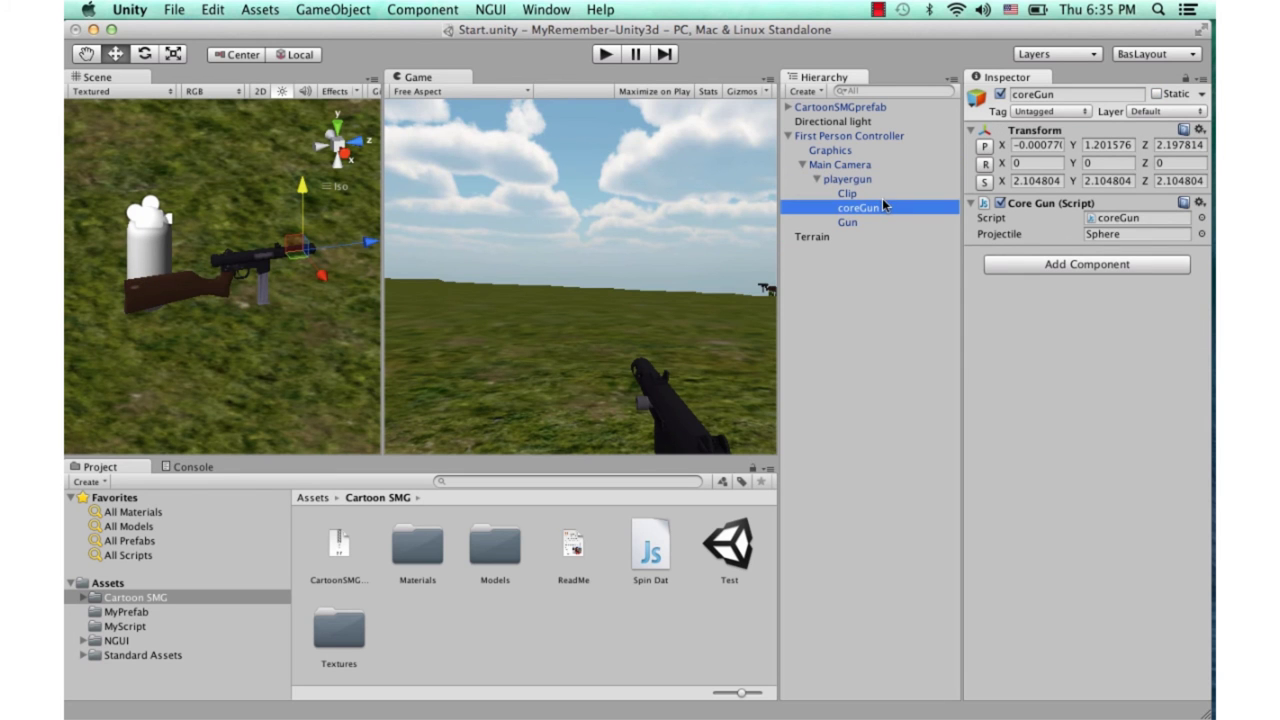
click(862, 220)
click(867, 181)
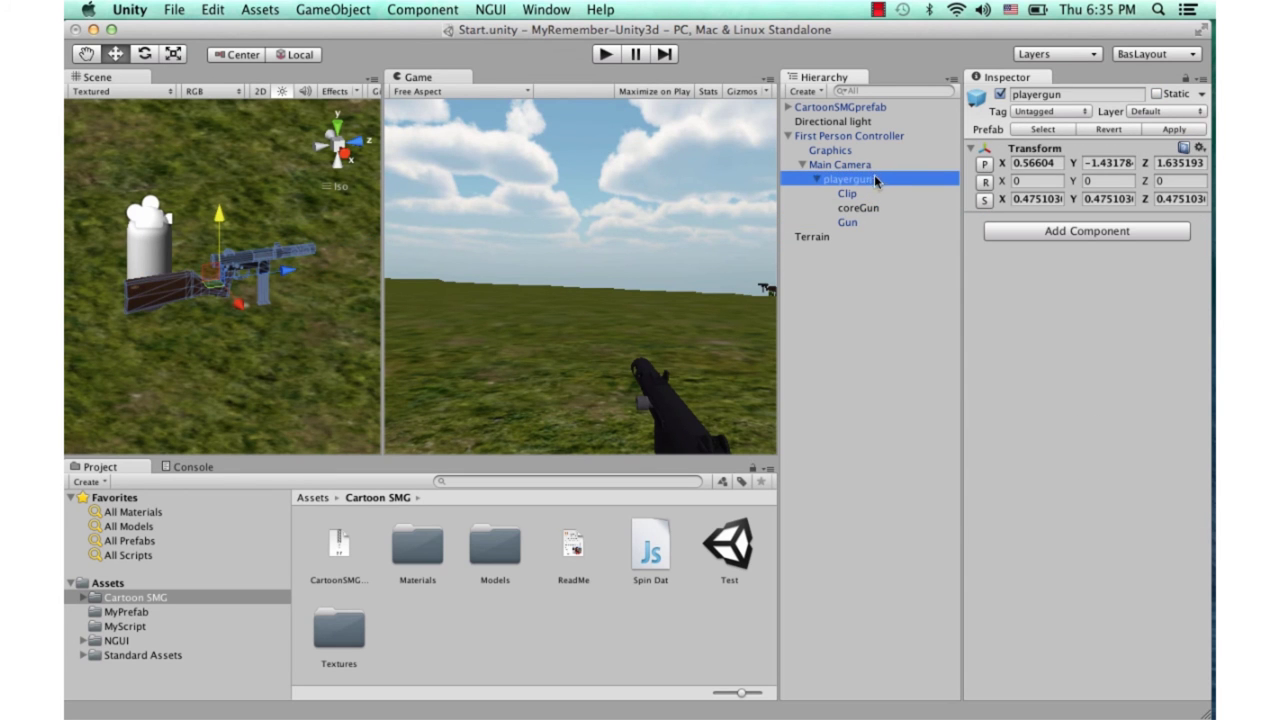
click(872, 193)
click(876, 207)
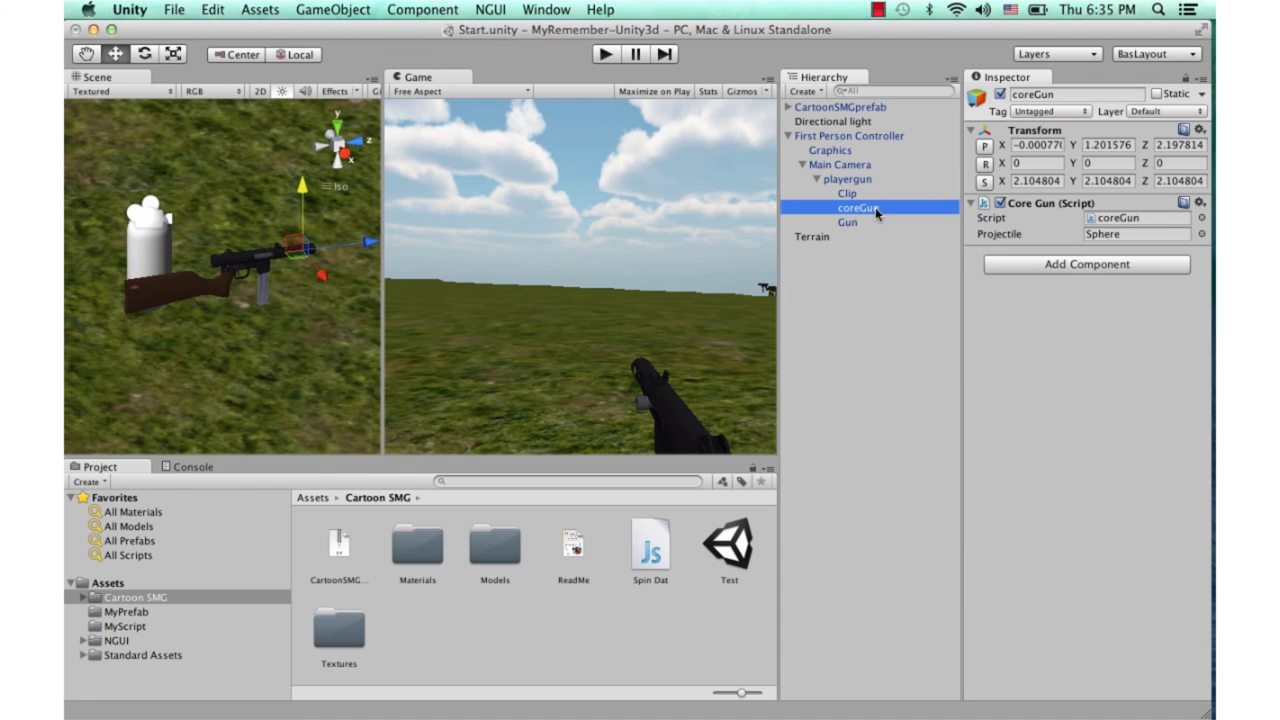
Collapse playergun and take it out from under Main Camera to the top level
click(875, 110)
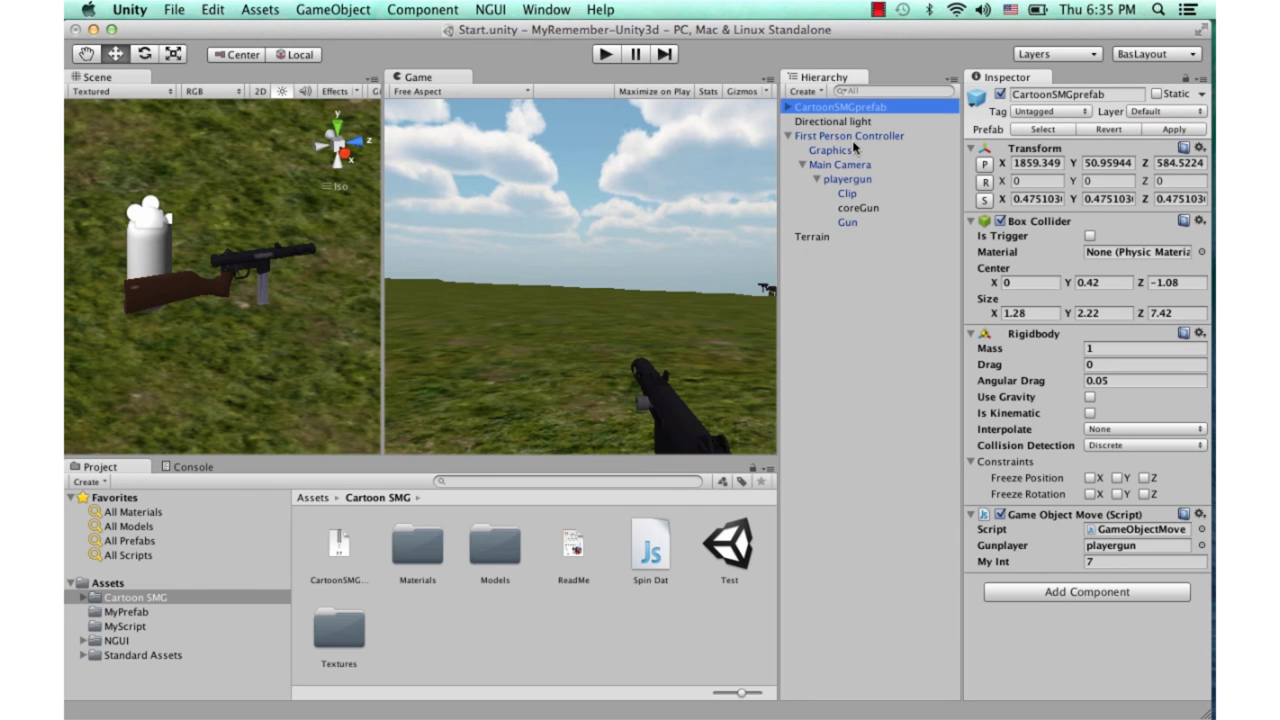
click(816, 179)
click(846, 180)
click(840, 108)
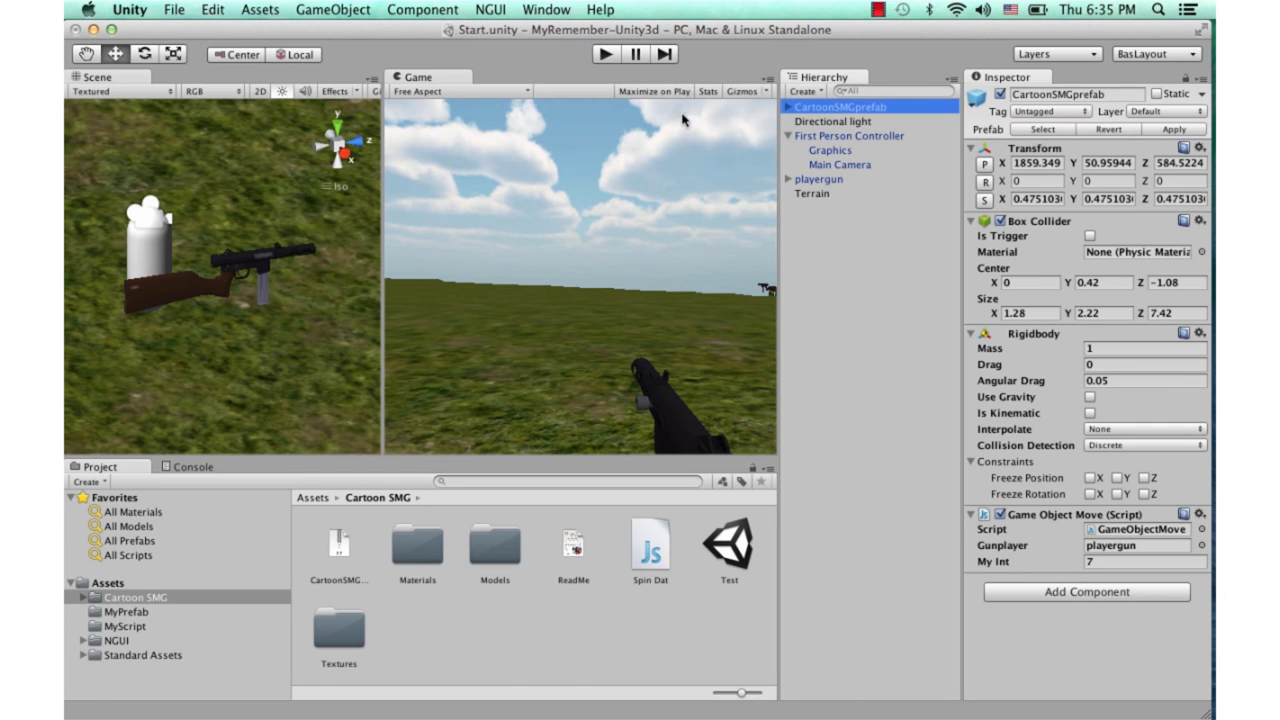
Enter play mode and walk the player forward into the spinning SMG to pick it up
click(600, 54)
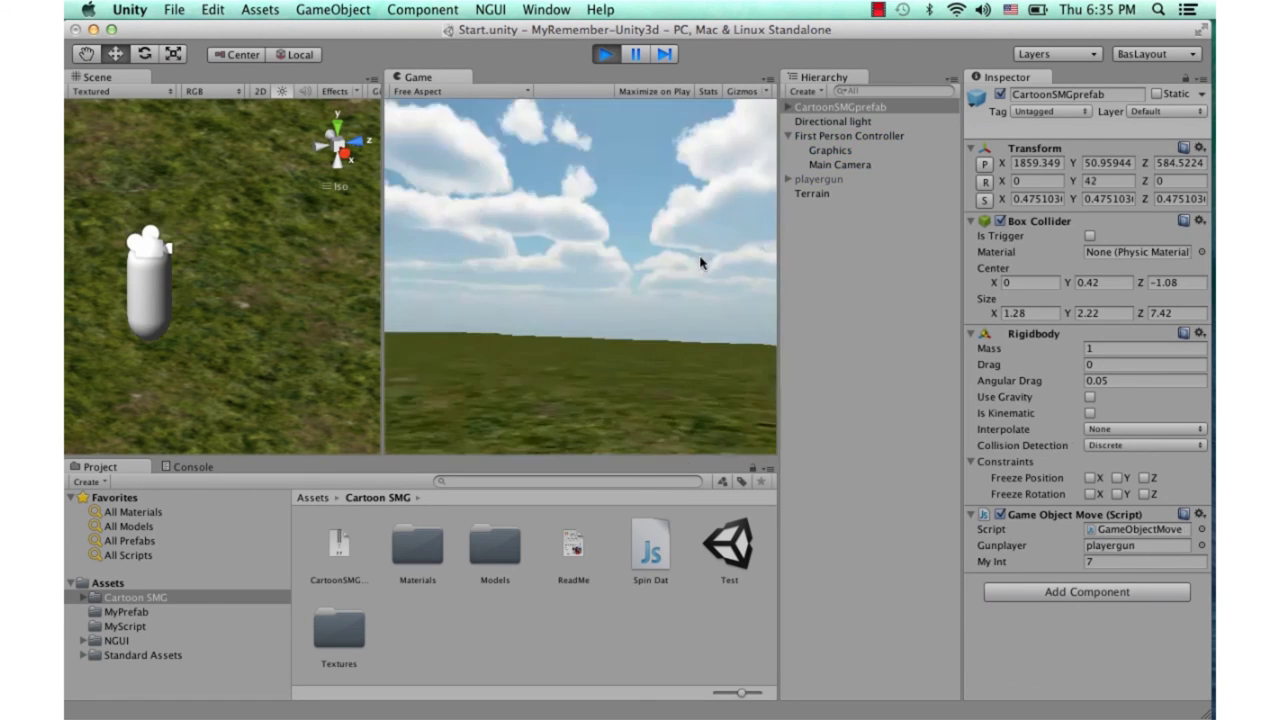
key(w)
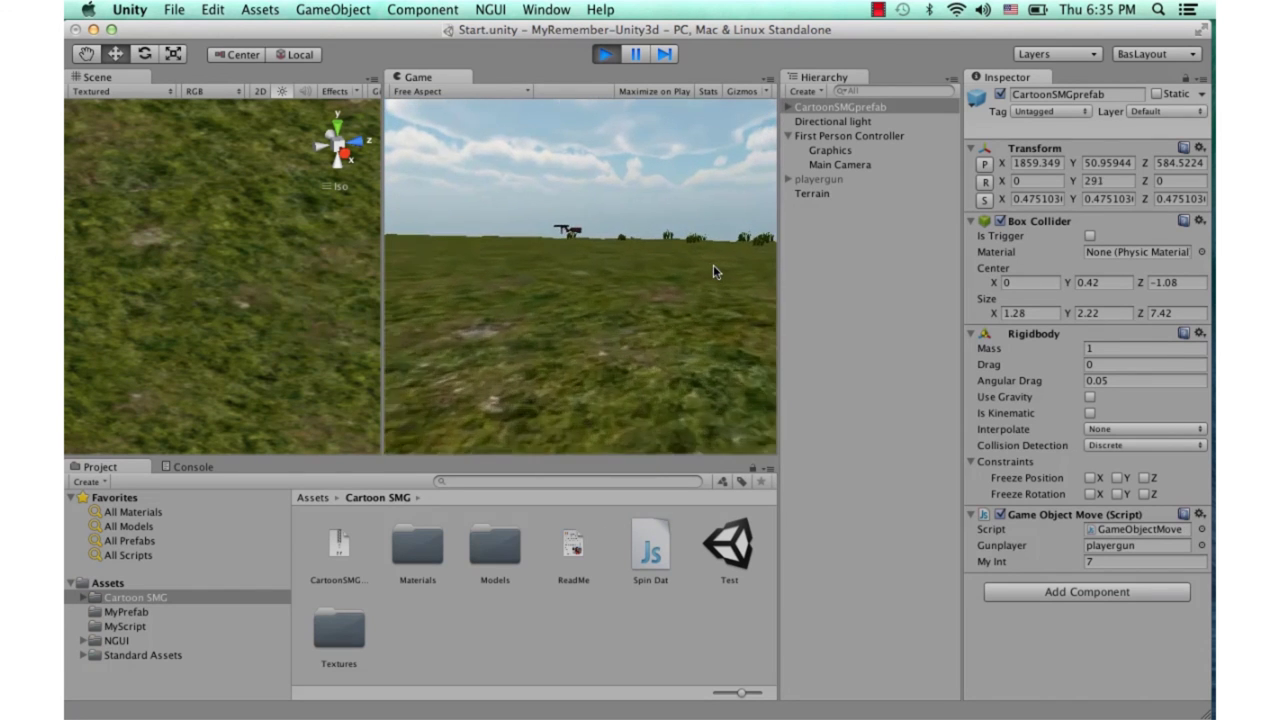
key(w)
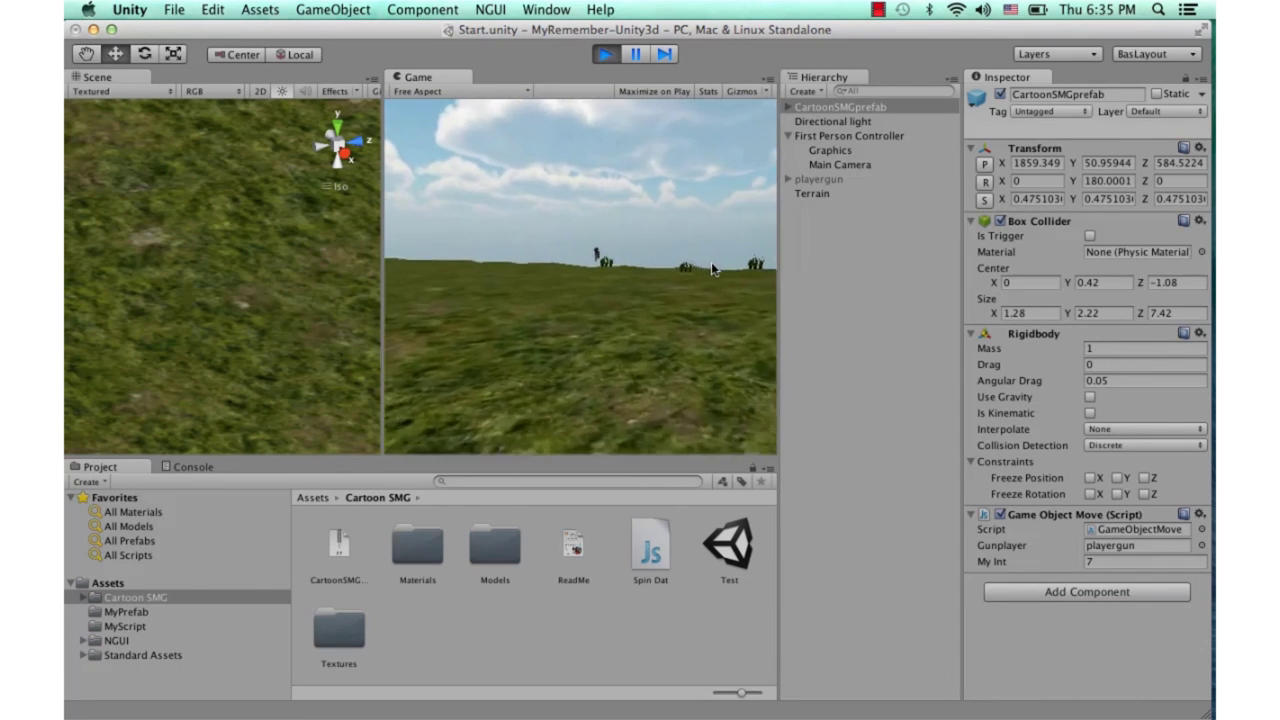
key(w)
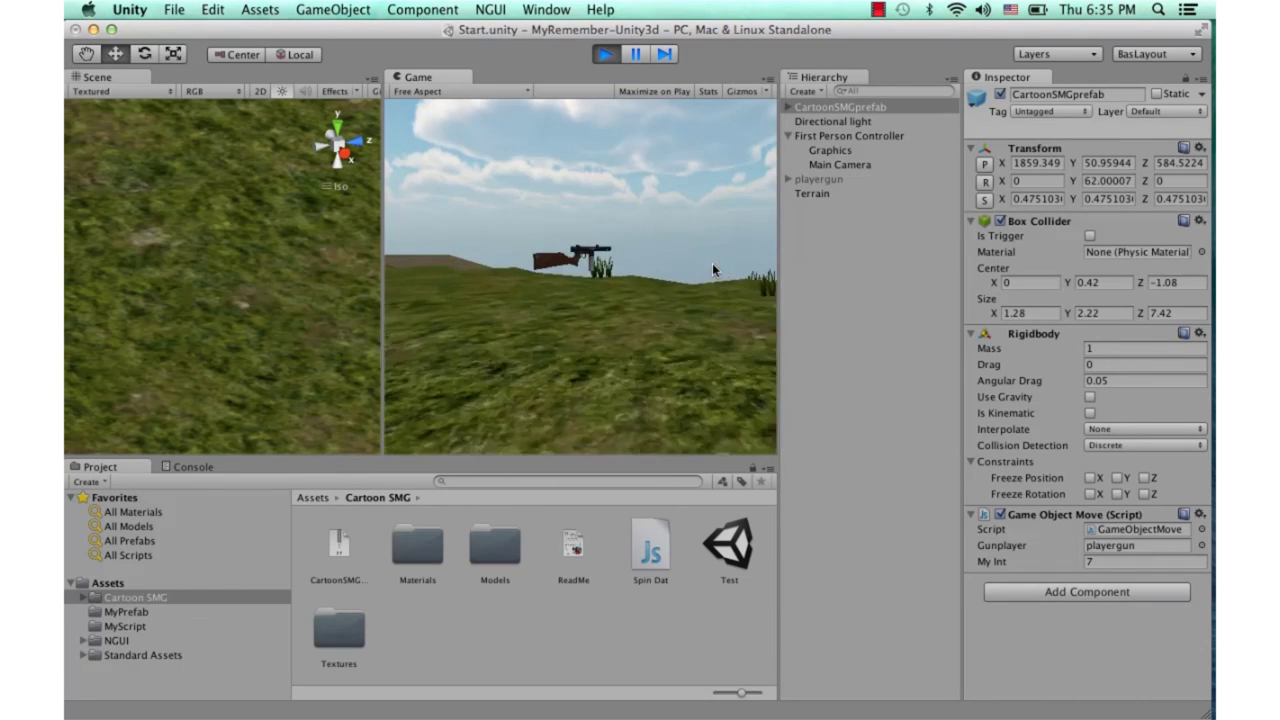
key(w)
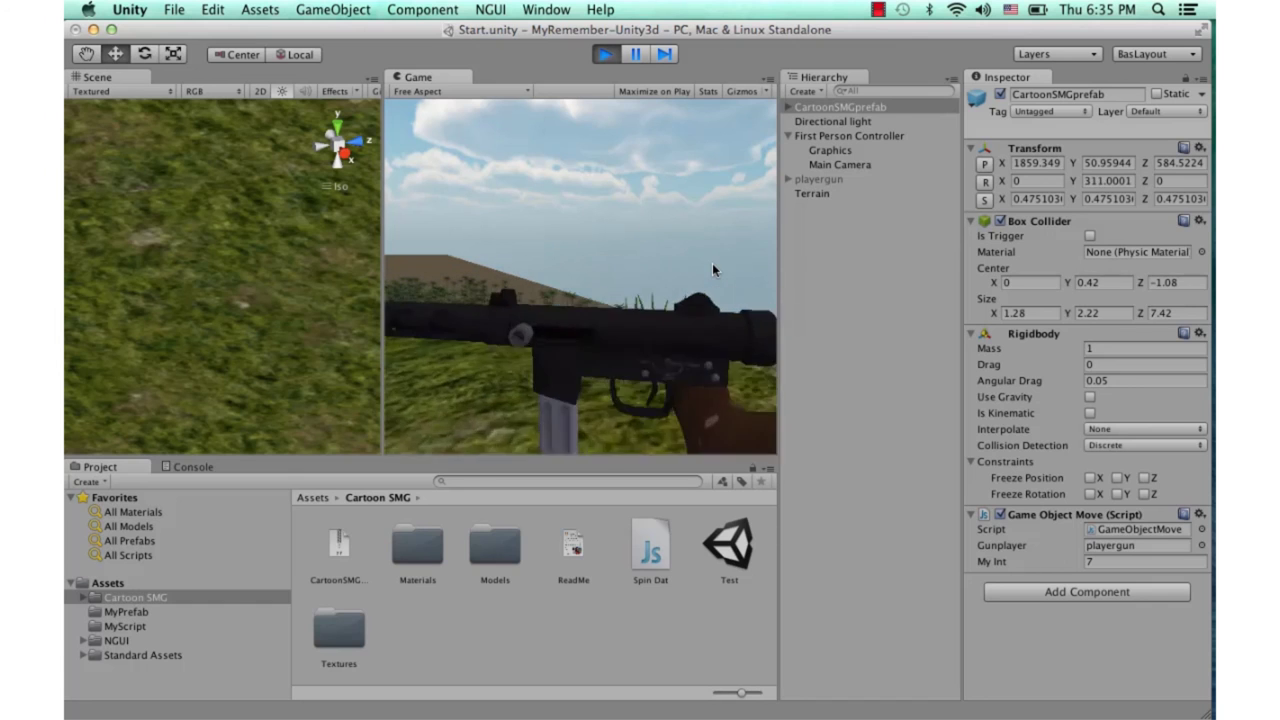
key(w)
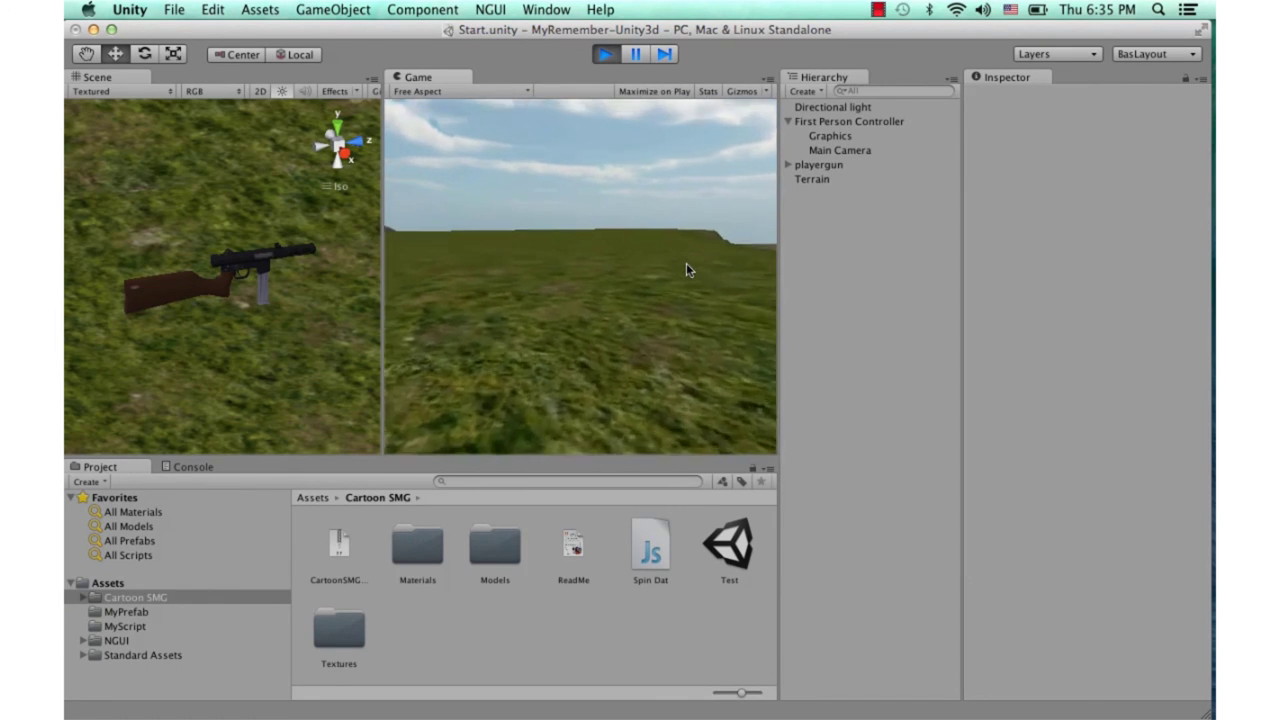
Fire a burst of sphere projectiles from the picked-up SMG in the Game view
click(748, 278)
click(735, 279)
click(743, 277)
click(743, 277)
click(743, 277)
click(740, 280)
Exit play mode with Cmd+P, restoring CartoonSMGprefab and clearing the Sphere(Clone) projectiles
key(super+p)
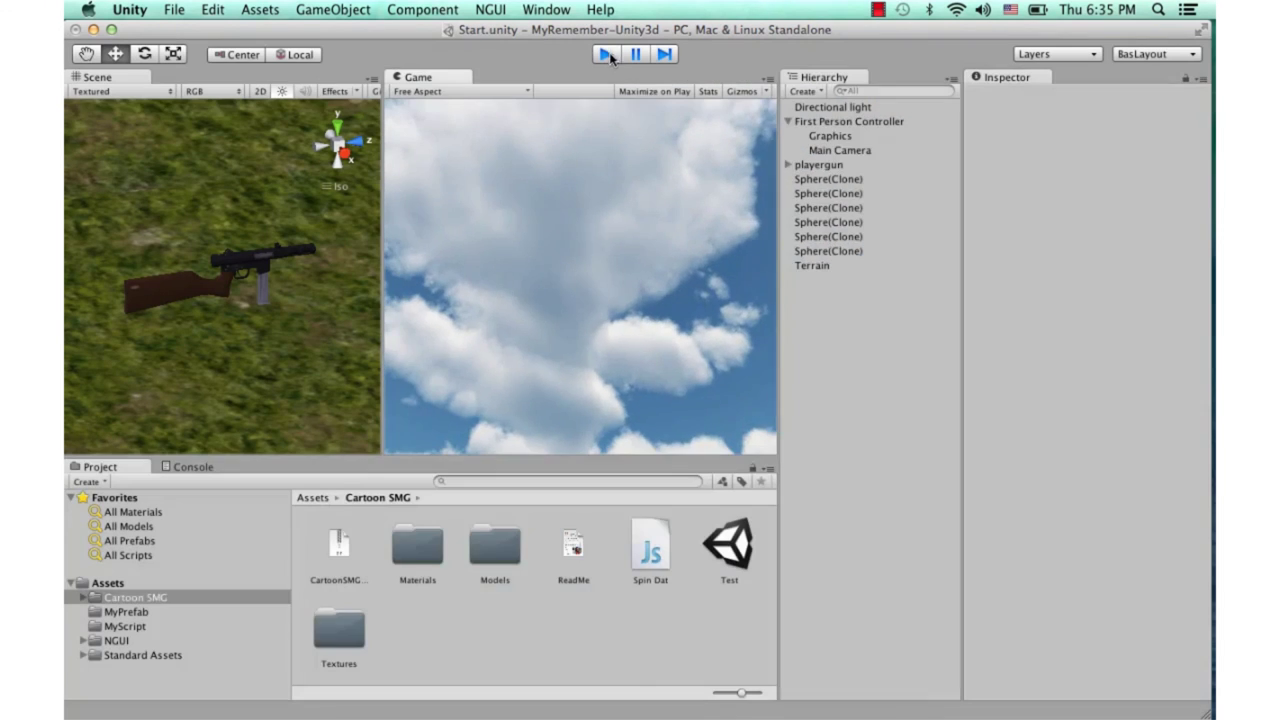
click(879, 11)
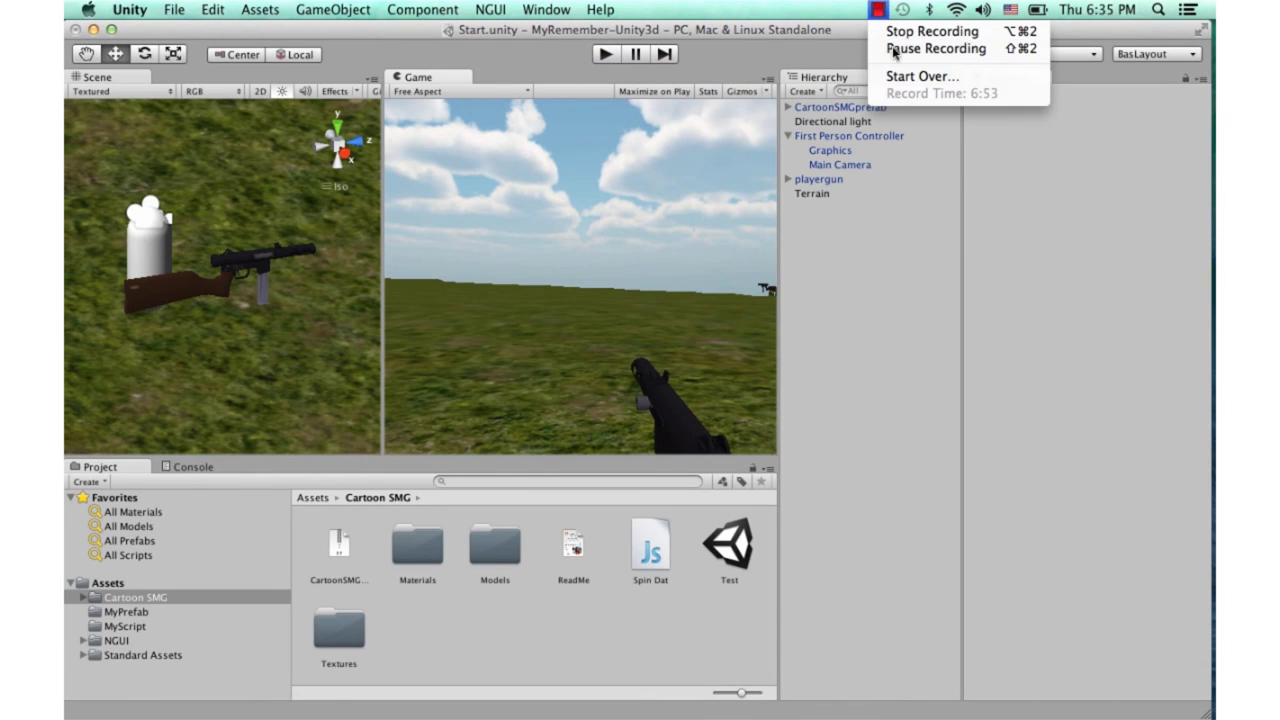